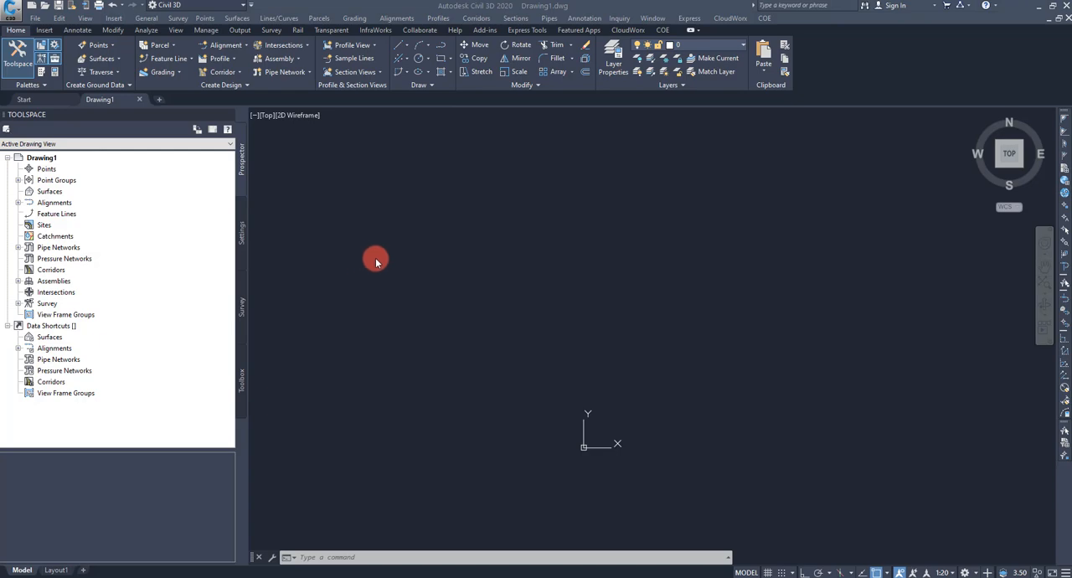
Step: Start a point import and add Utilities.txt from the Desktop as the source file
click(206, 18)
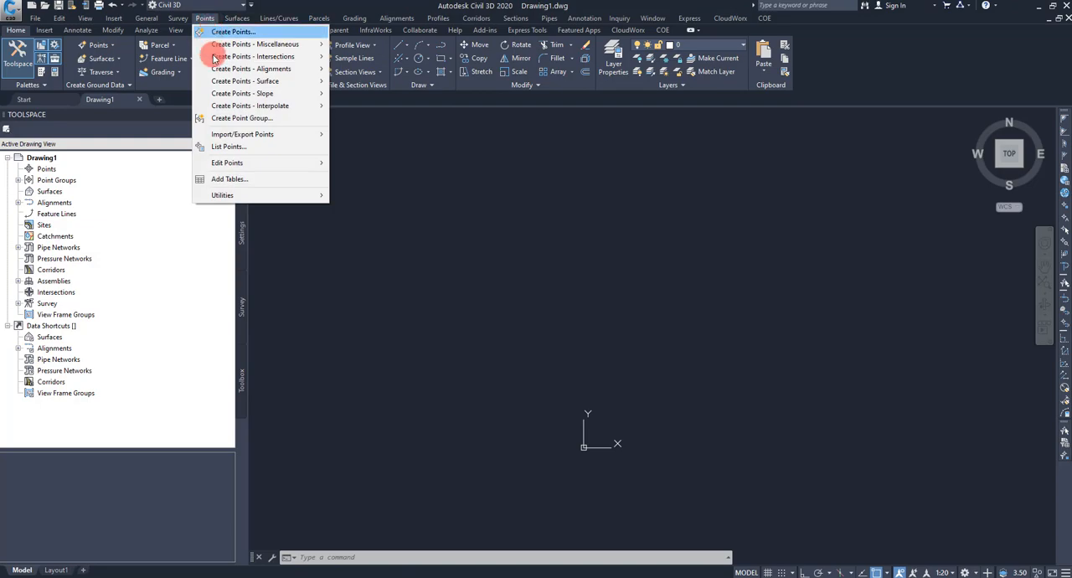
mouse_move(253, 135)
click(362, 134)
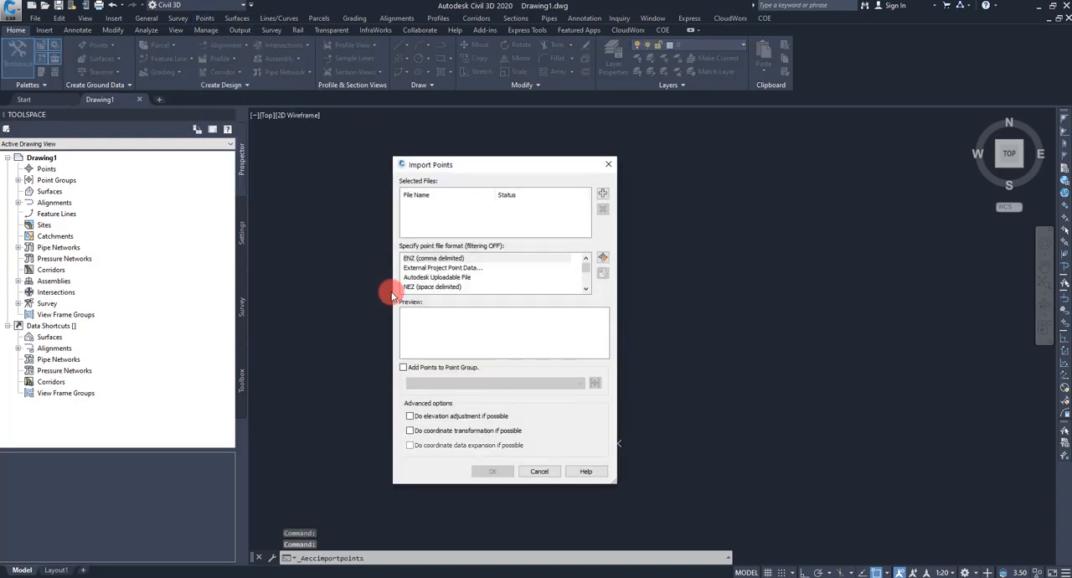
click(605, 194)
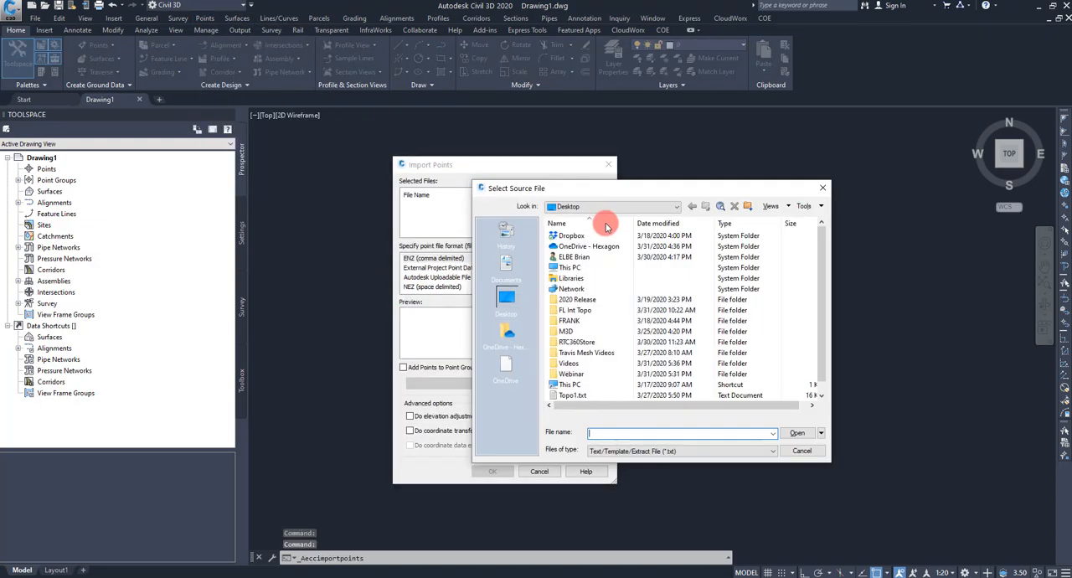
drag(824, 257, 821, 330)
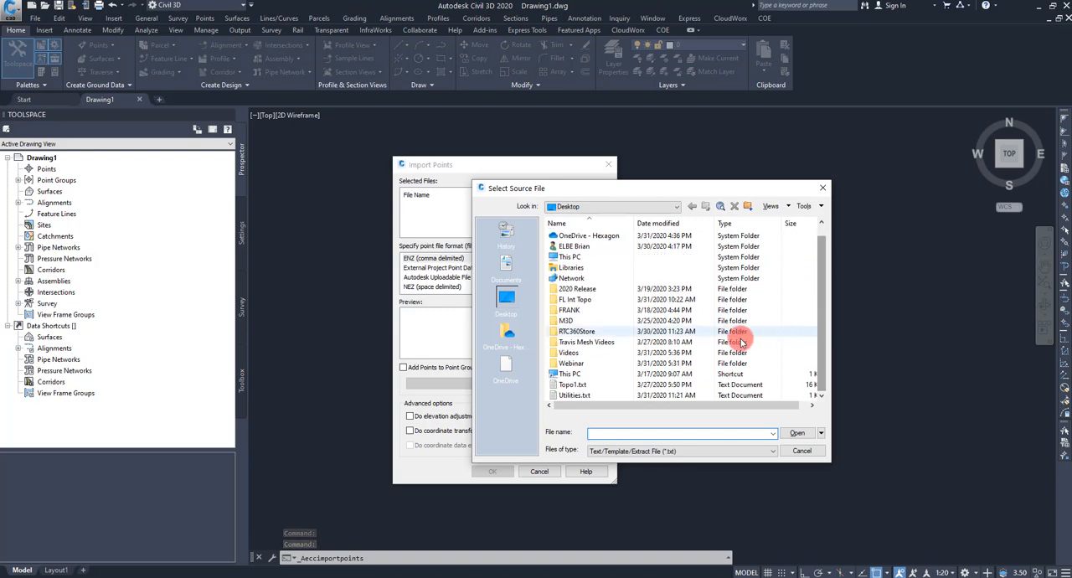
click(572, 399)
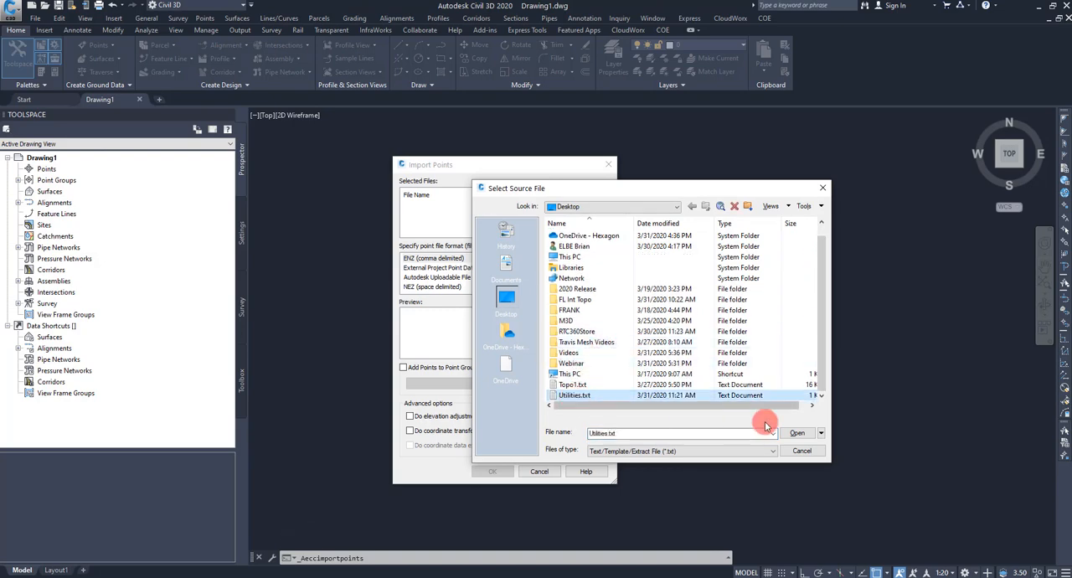
click(797, 433)
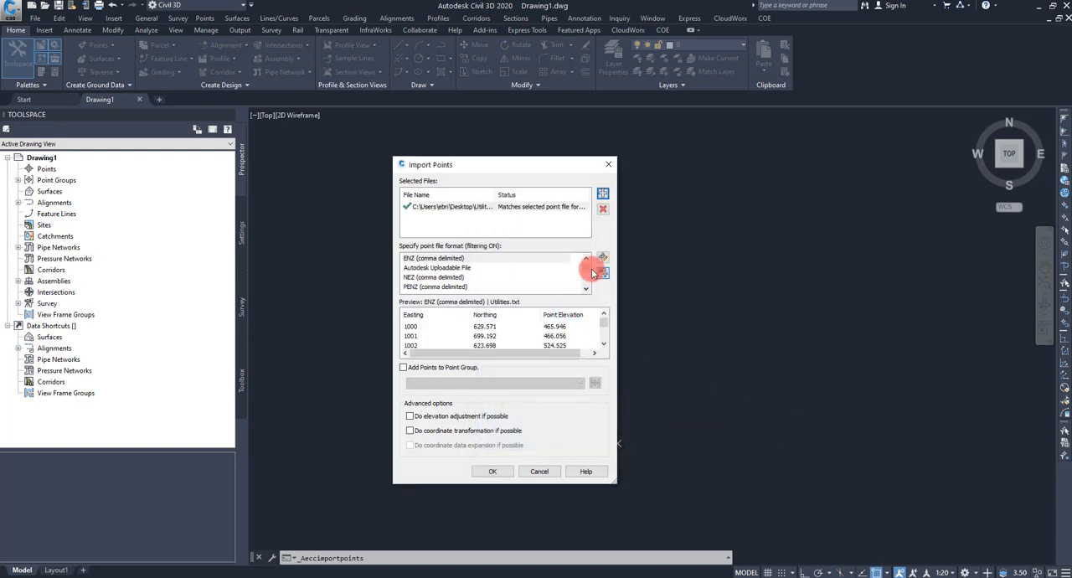
Step: Import the utility points in PNEZD (comma delimited) format into a new point group named Util
drag(588, 270, 589, 294)
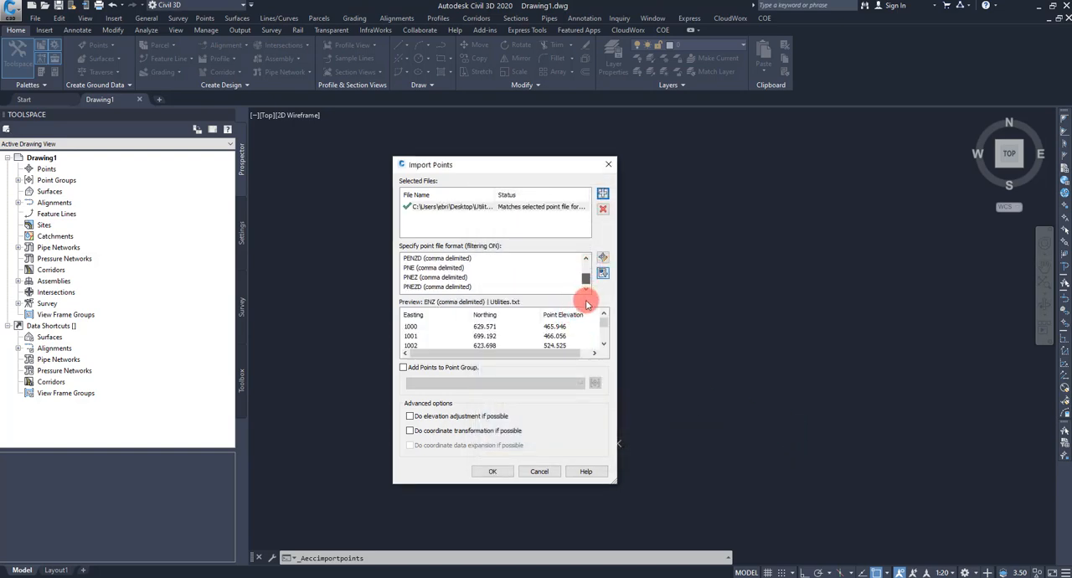
click(419, 287)
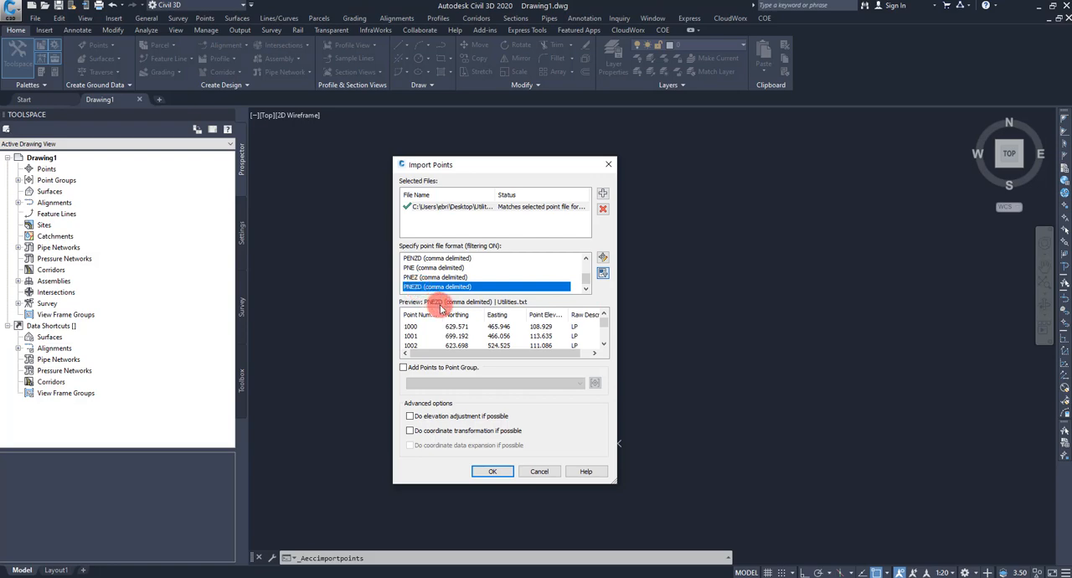
click(434, 369)
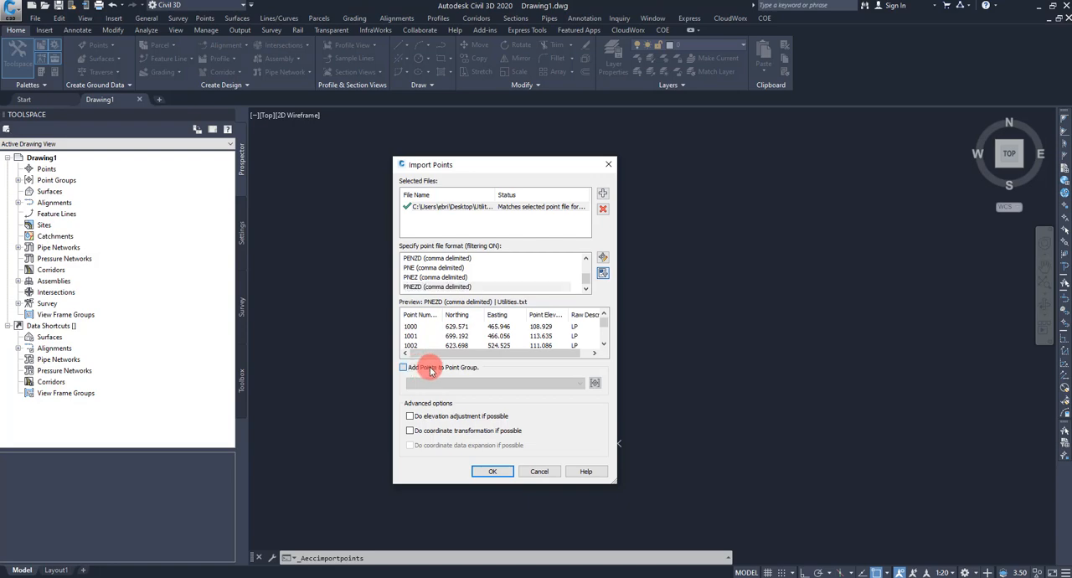
click(594, 383)
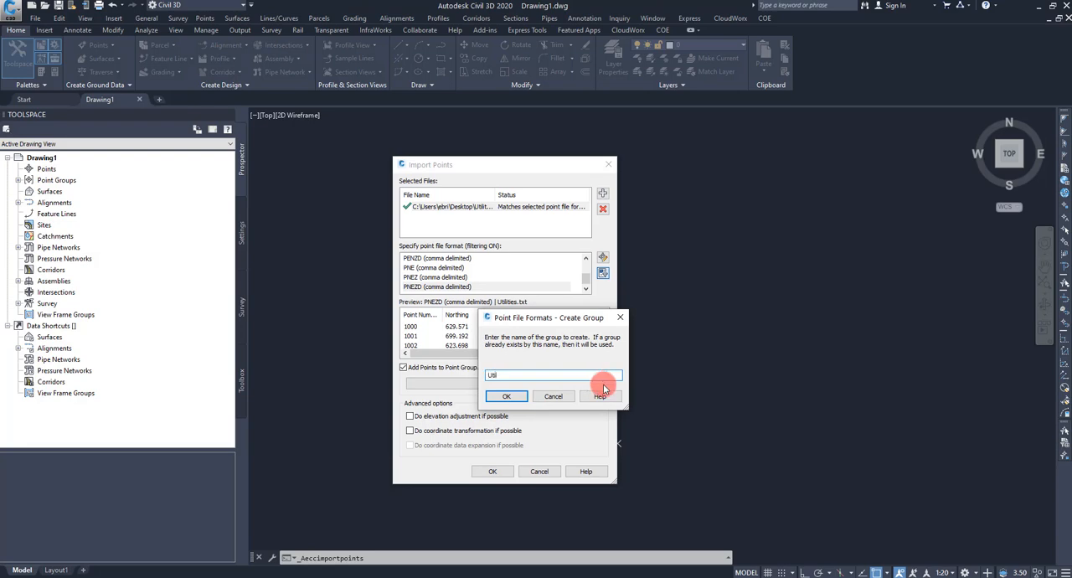
text(Util)
click(506, 396)
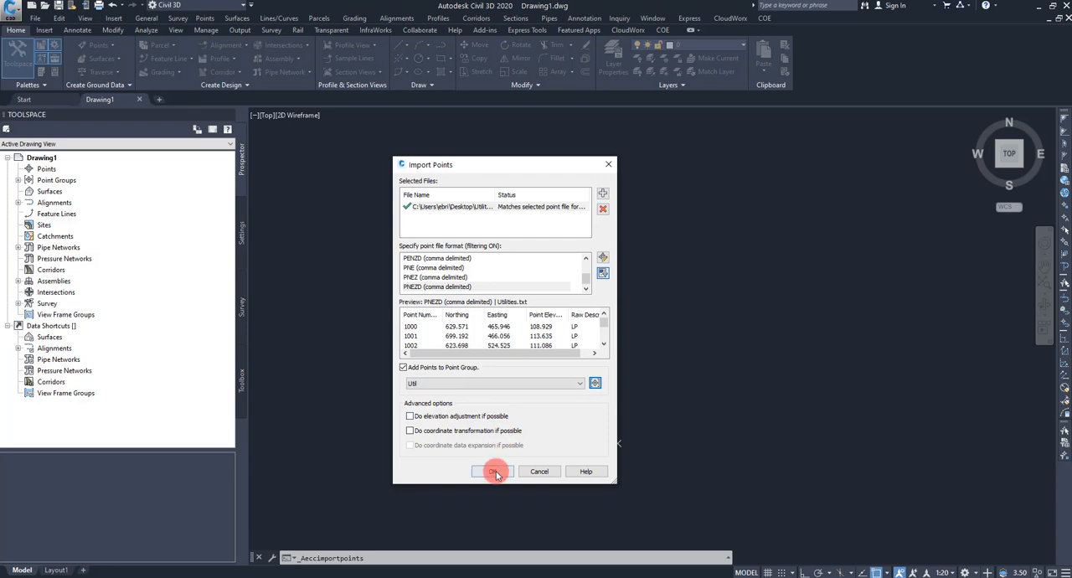
click(496, 472)
middle_click(620, 360)
middle_click(620, 359)
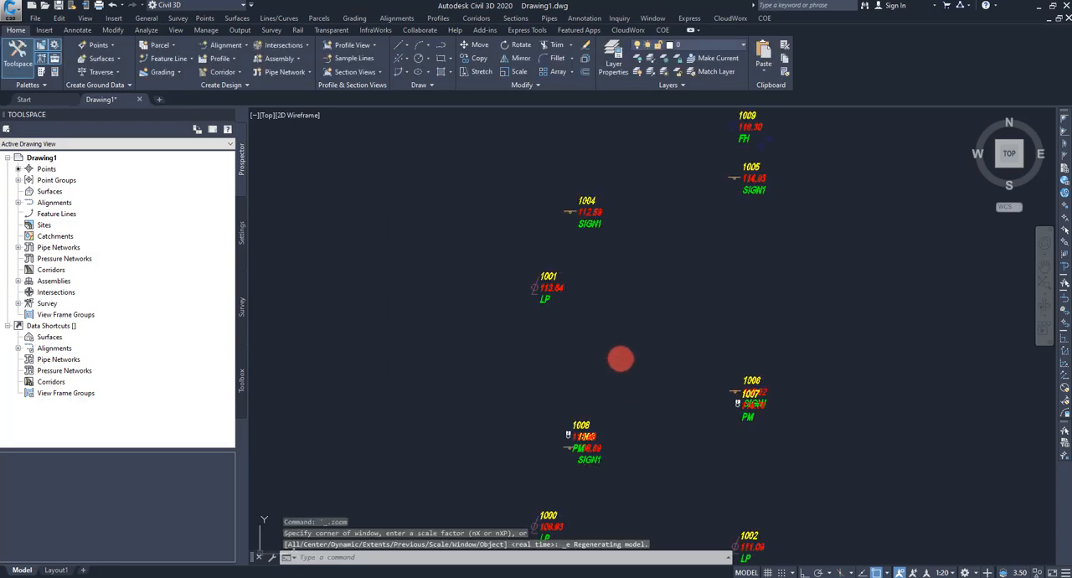
scroll(646, 294, down, 2)
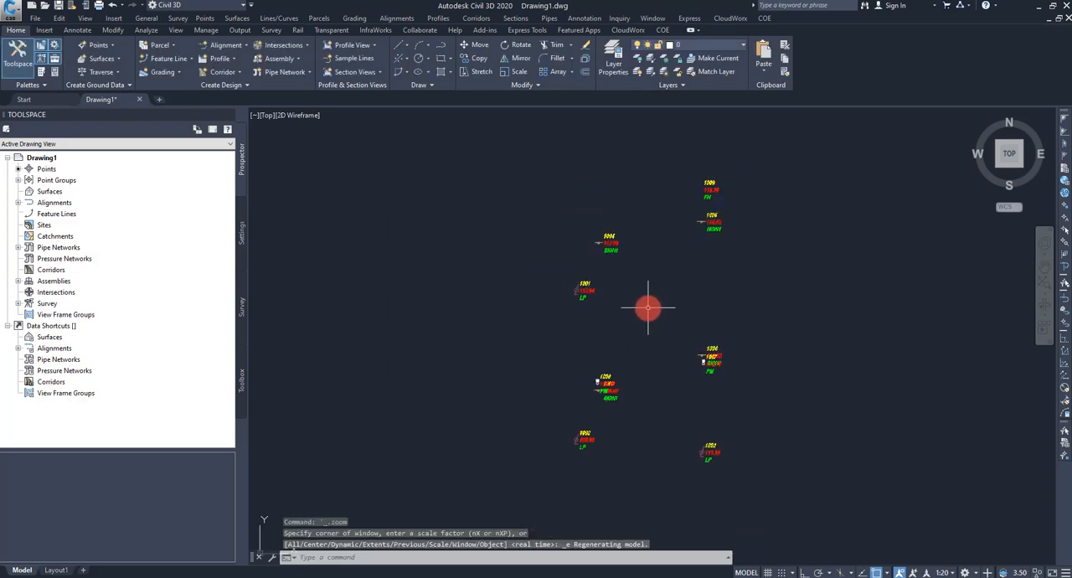
Step: Start another point import with Topo1.txt from the Desktop as the source file
click(207, 18)
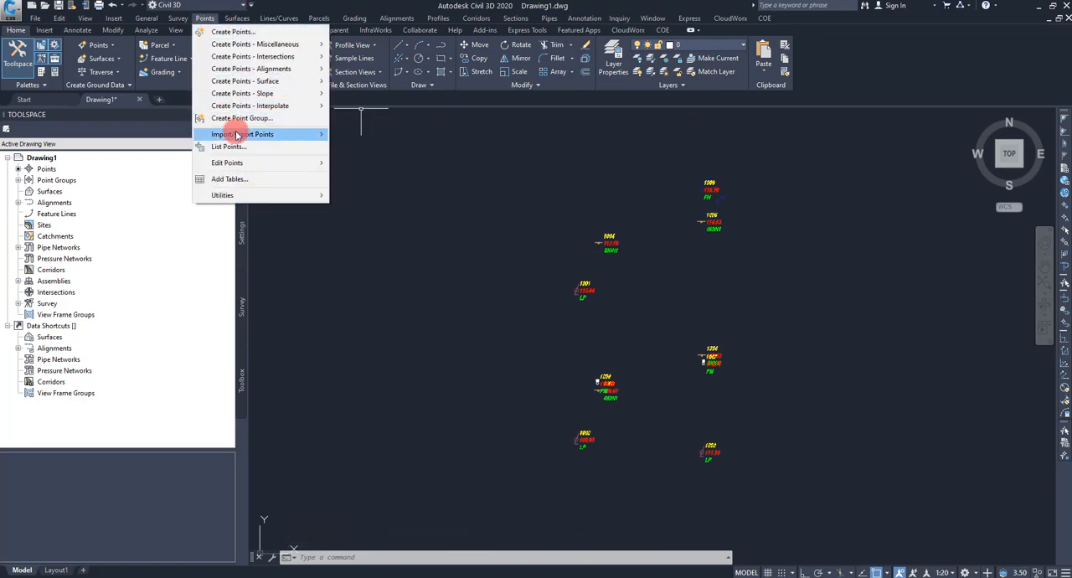
mouse_move(226, 135)
click(381, 137)
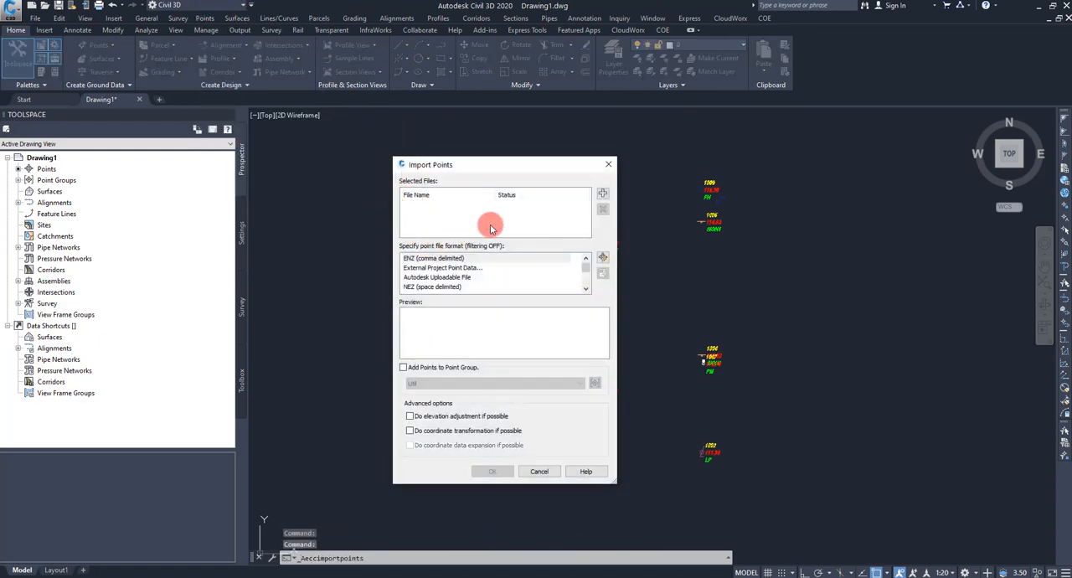
click(597, 191)
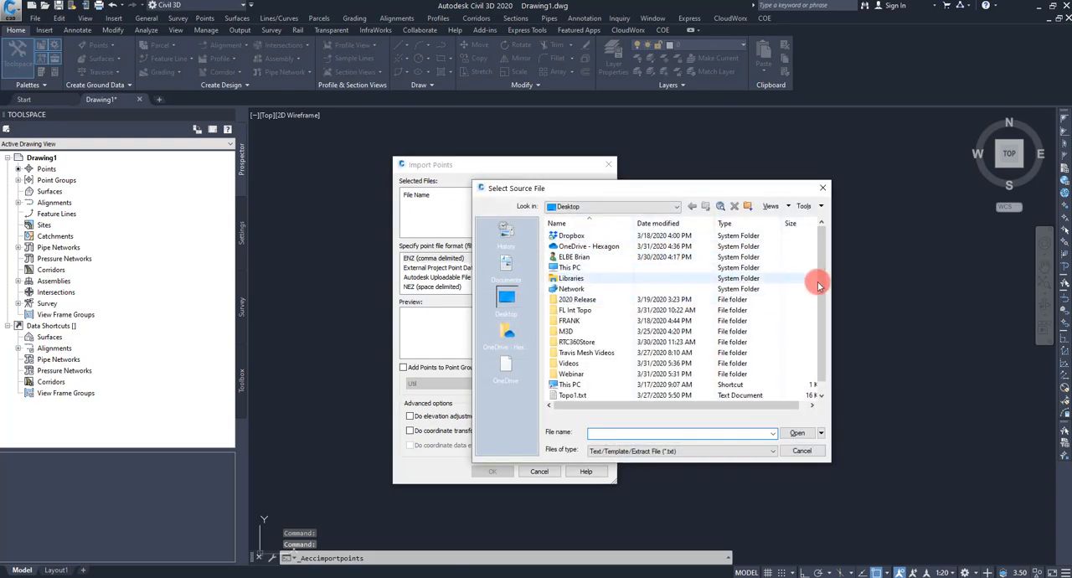
drag(819, 283, 819, 341)
click(578, 385)
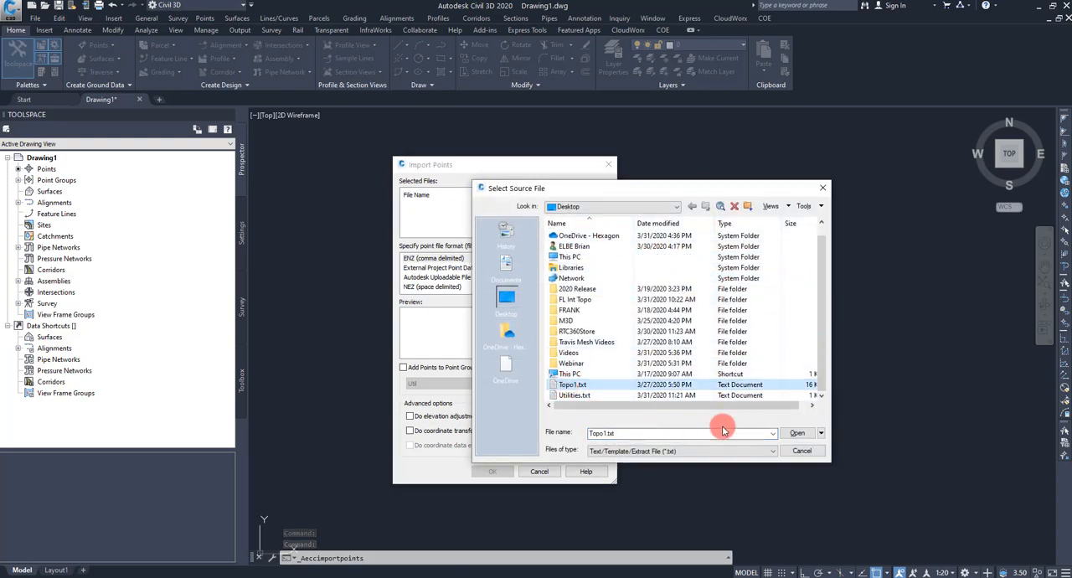
click(796, 432)
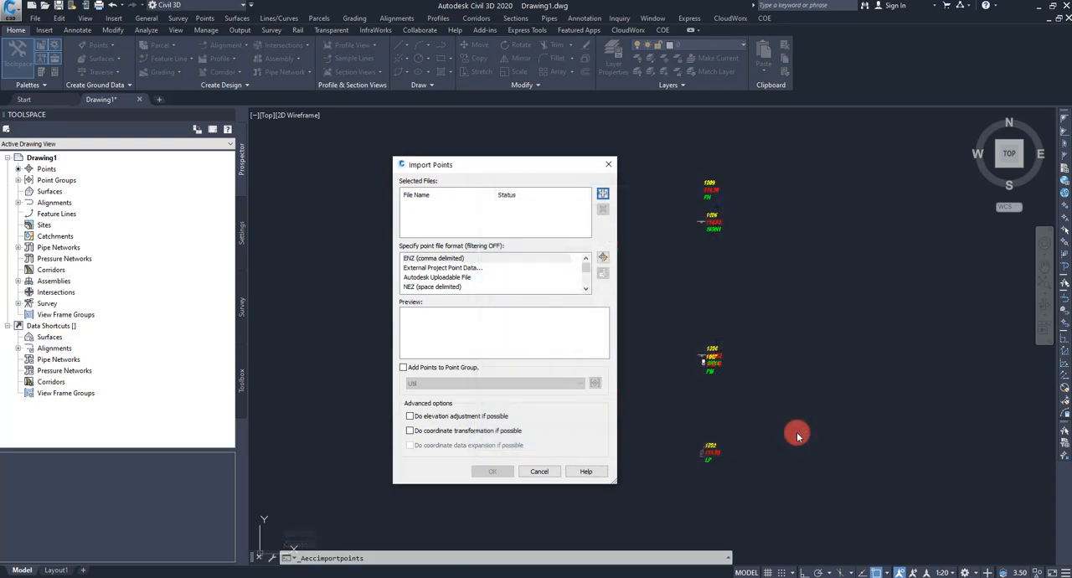
Step: Import the Topo1.txt points in PNEZD (comma delimited) format into a new point group named Topo
click(588, 276)
click(437, 286)
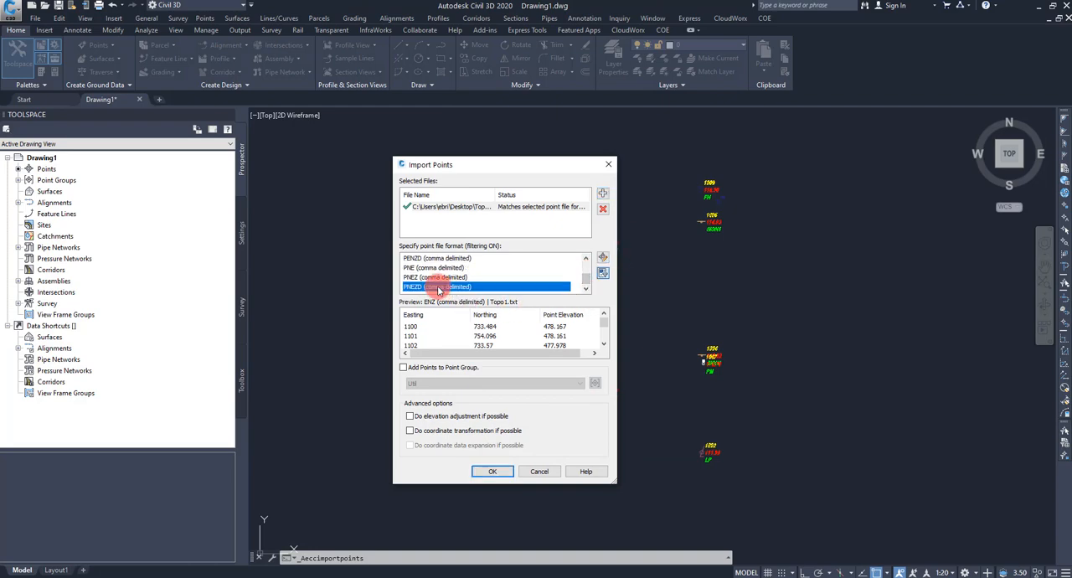
click(419, 367)
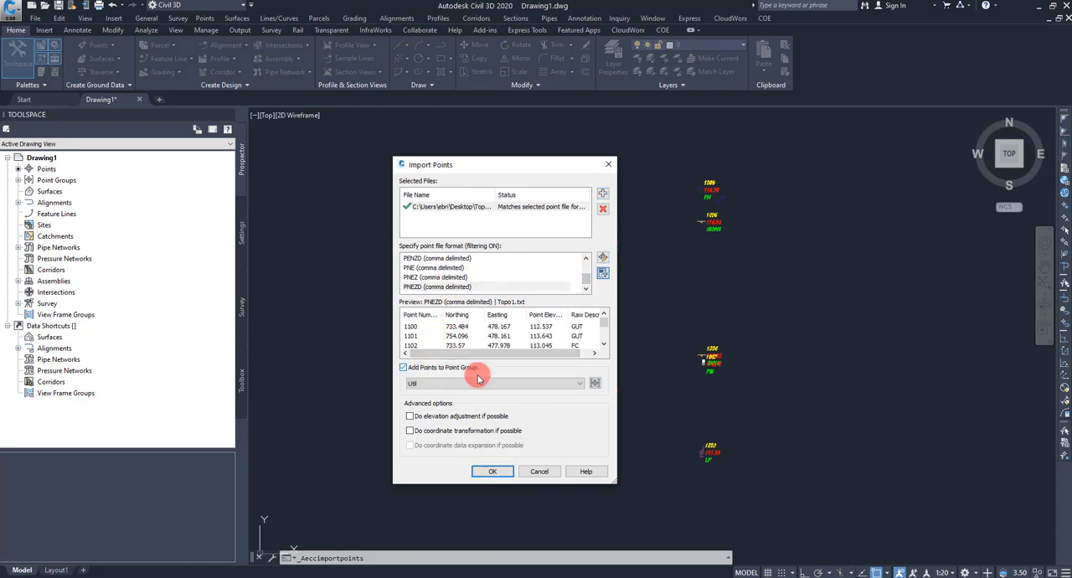
click(596, 383)
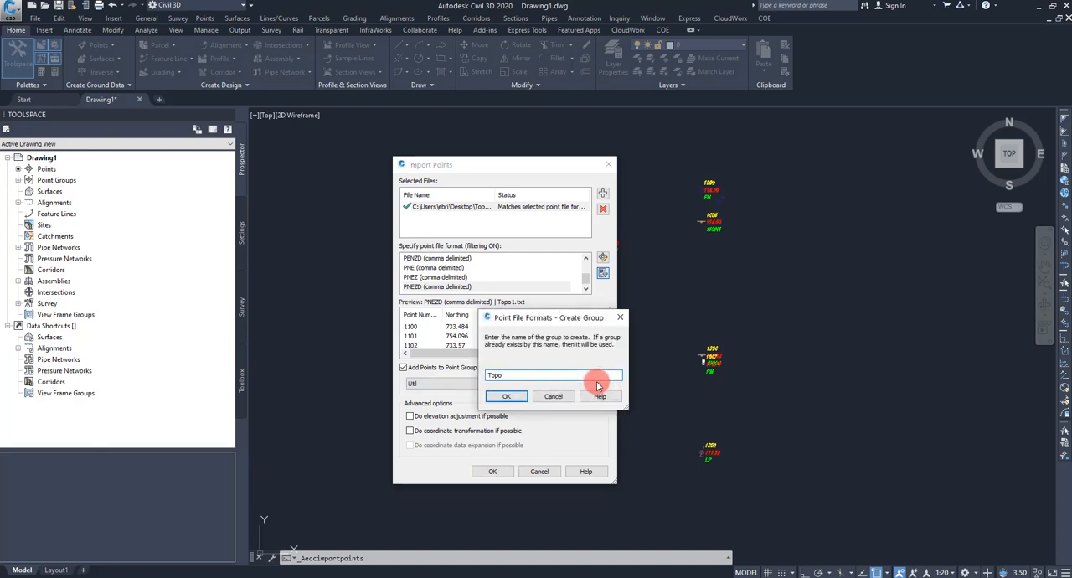
click(506, 396)
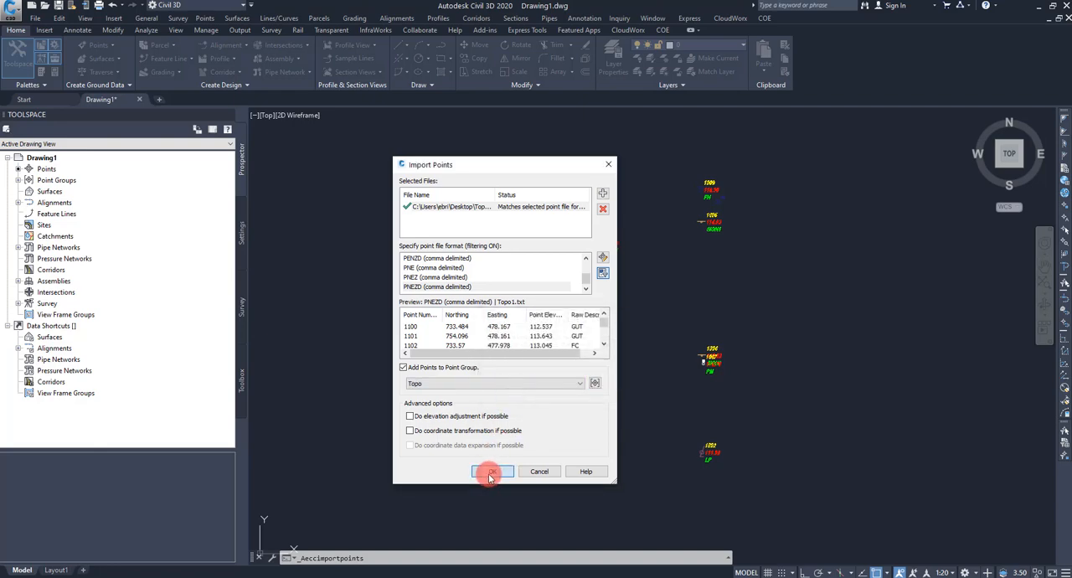
click(490, 472)
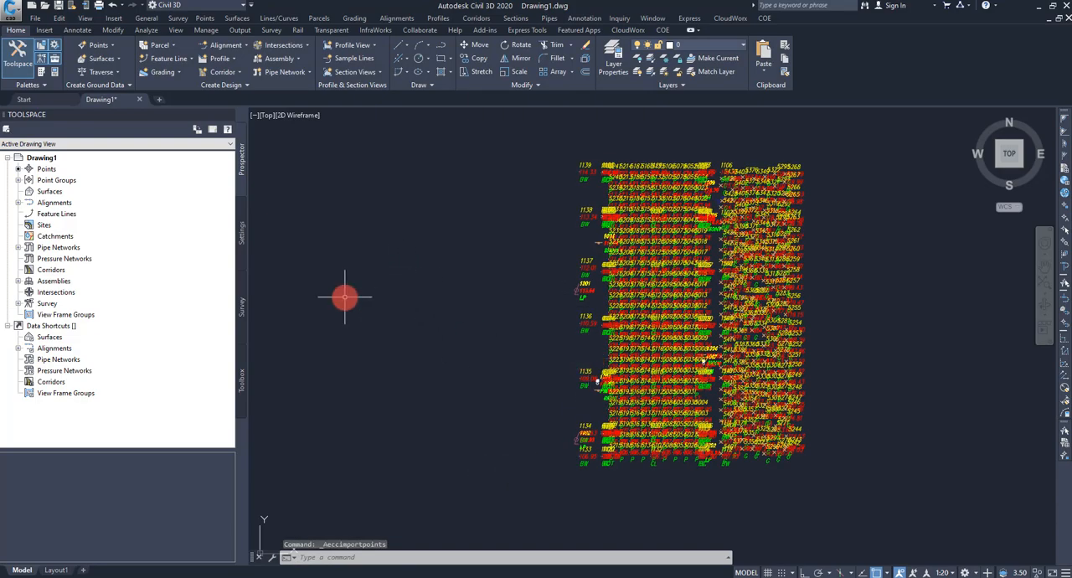
Step: Create a TIN surface named Ex-Gnd, keeping the X-Contours style
right_click(50, 192)
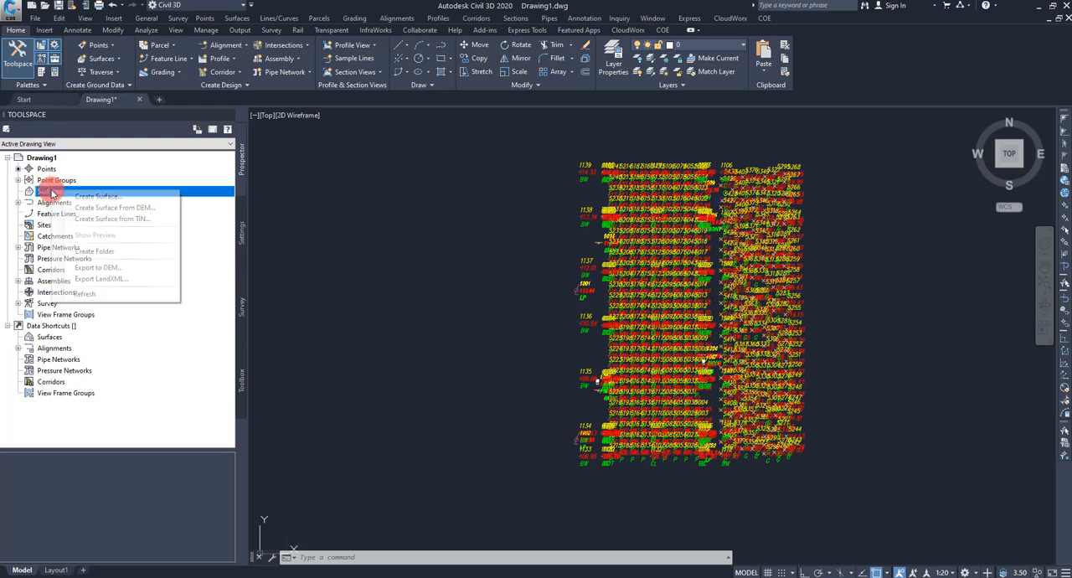
click(89, 197)
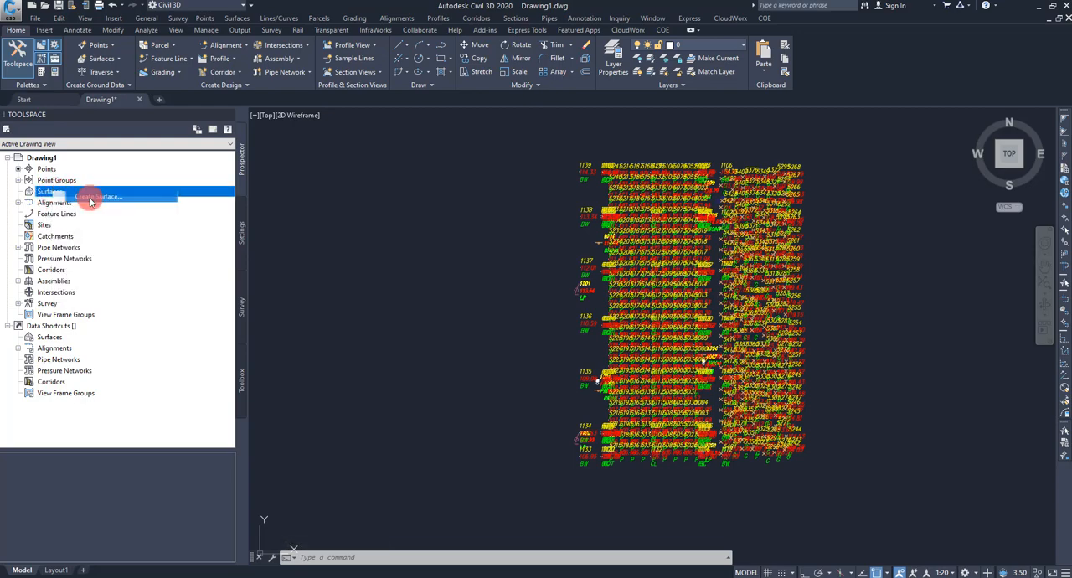
drag(462, 191, 403, 169)
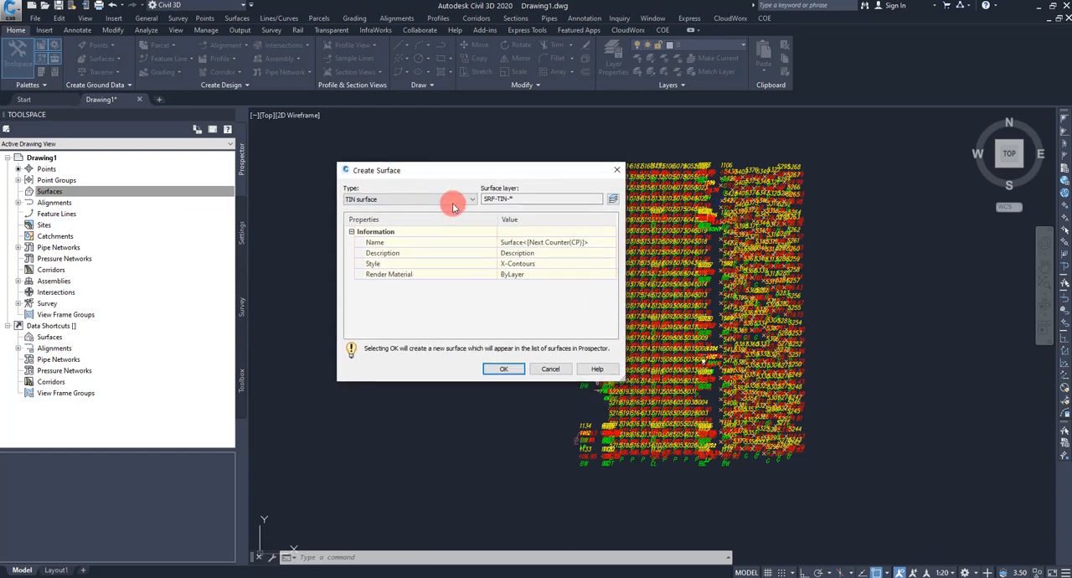
click(530, 241)
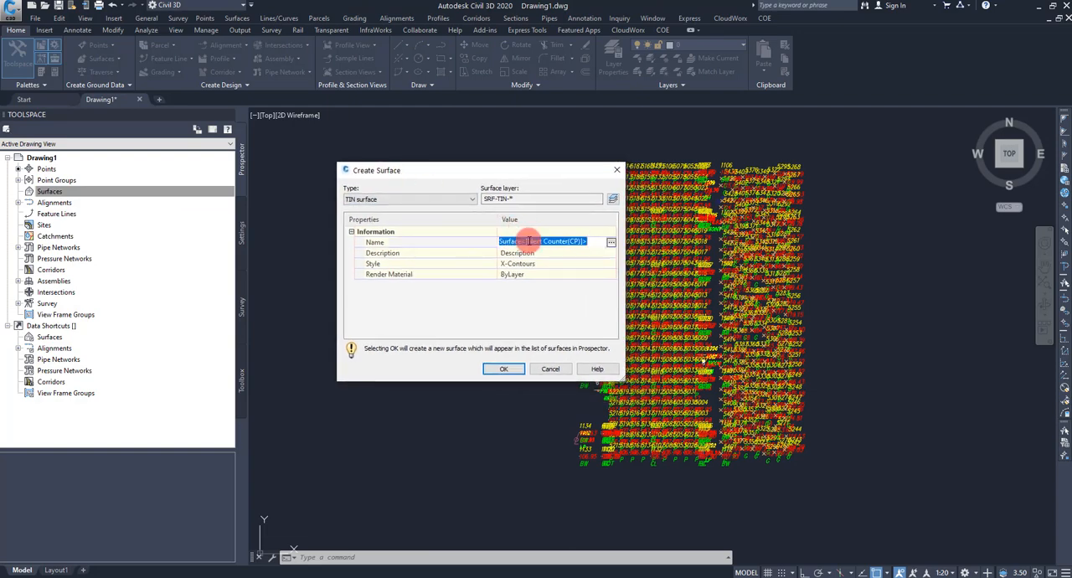
text(Ex-Gnd)
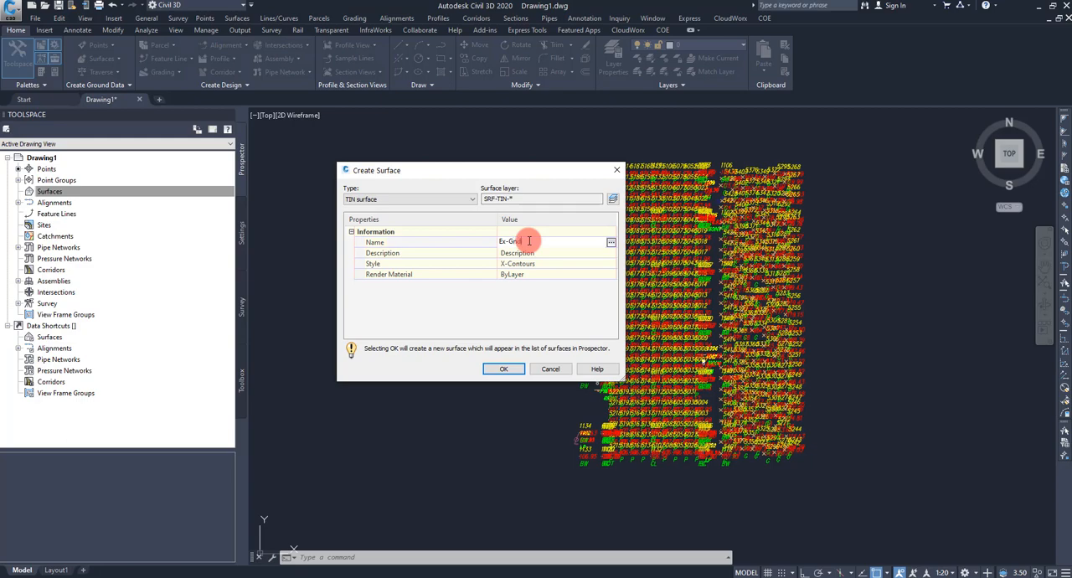
click(503, 368)
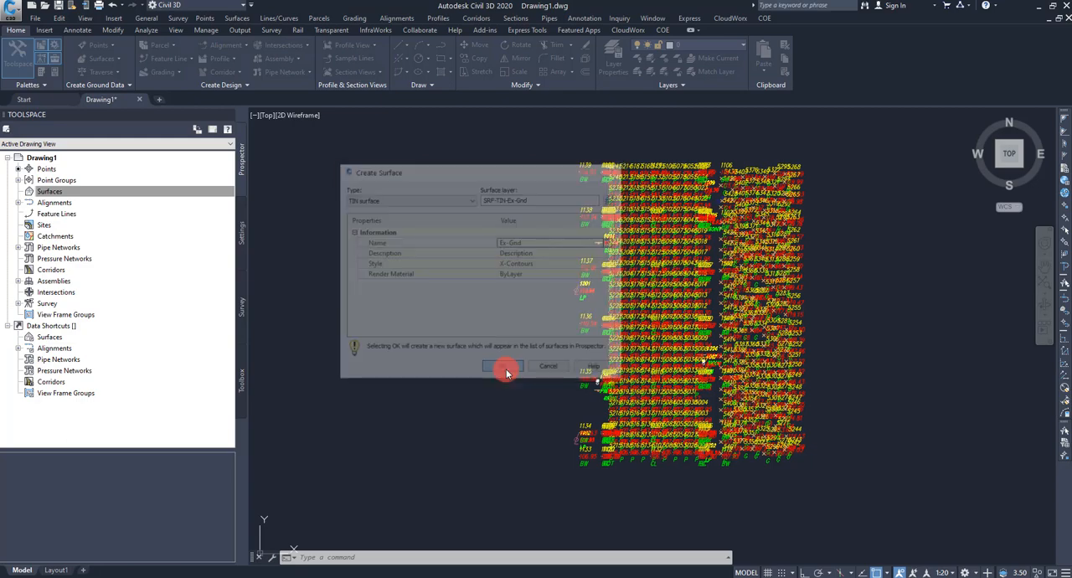
Step: Add the Topo point group to the definition of the Ex-Gnd surface
click(18, 192)
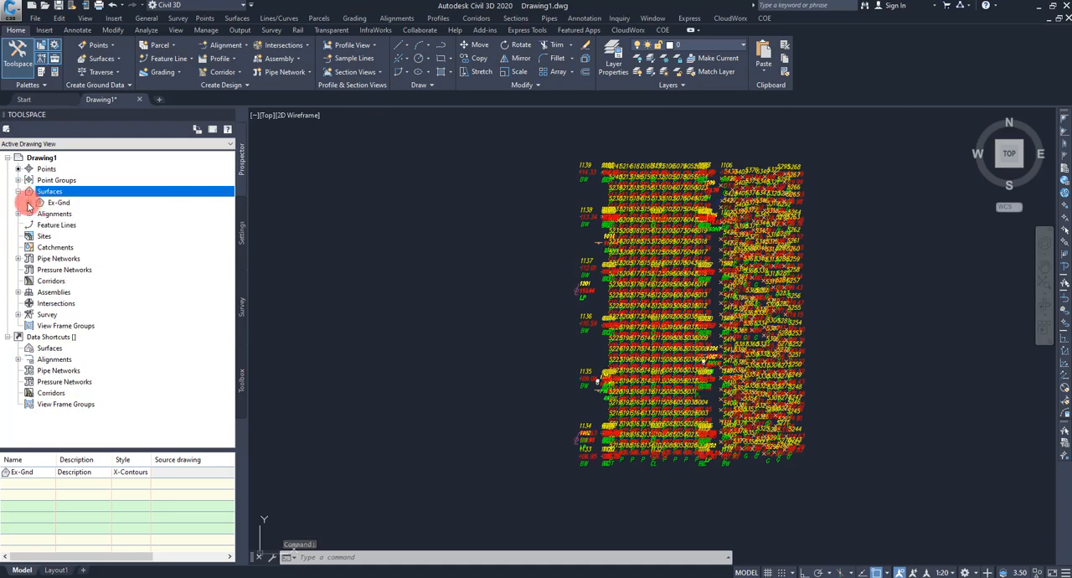
click(30, 203)
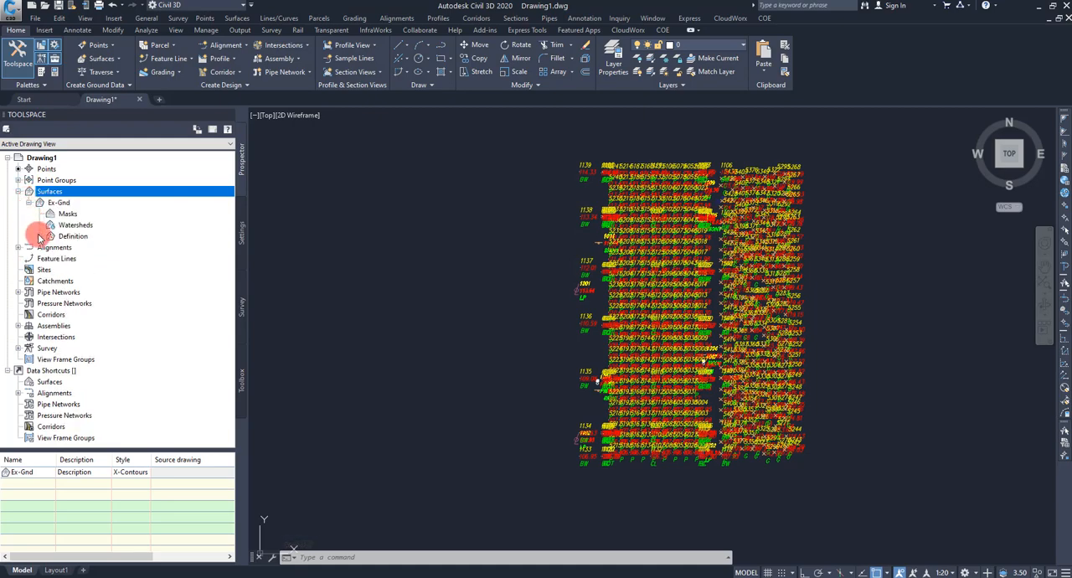
click(39, 236)
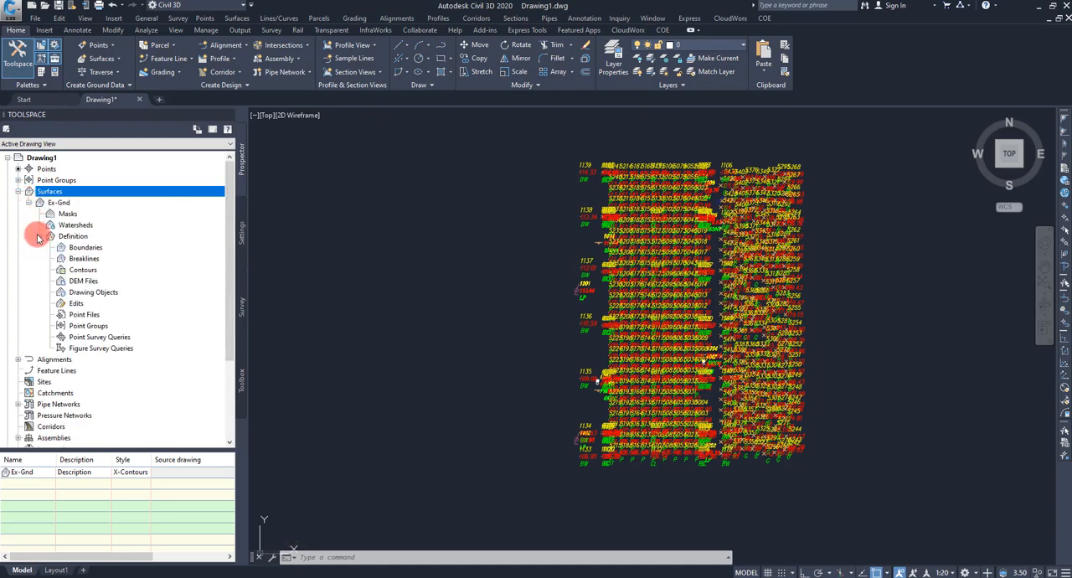
right_click(84, 326)
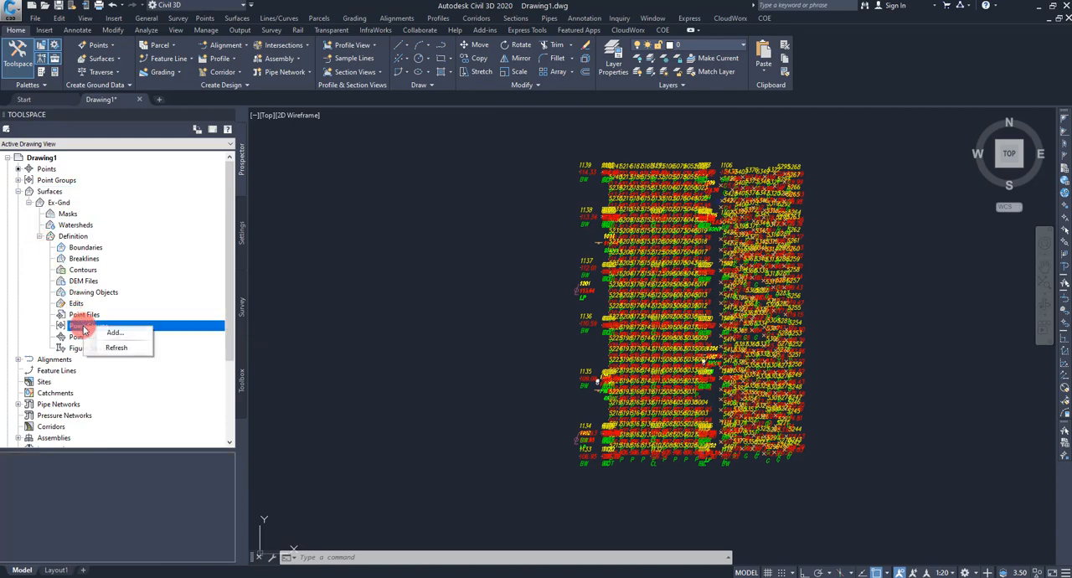
click(113, 333)
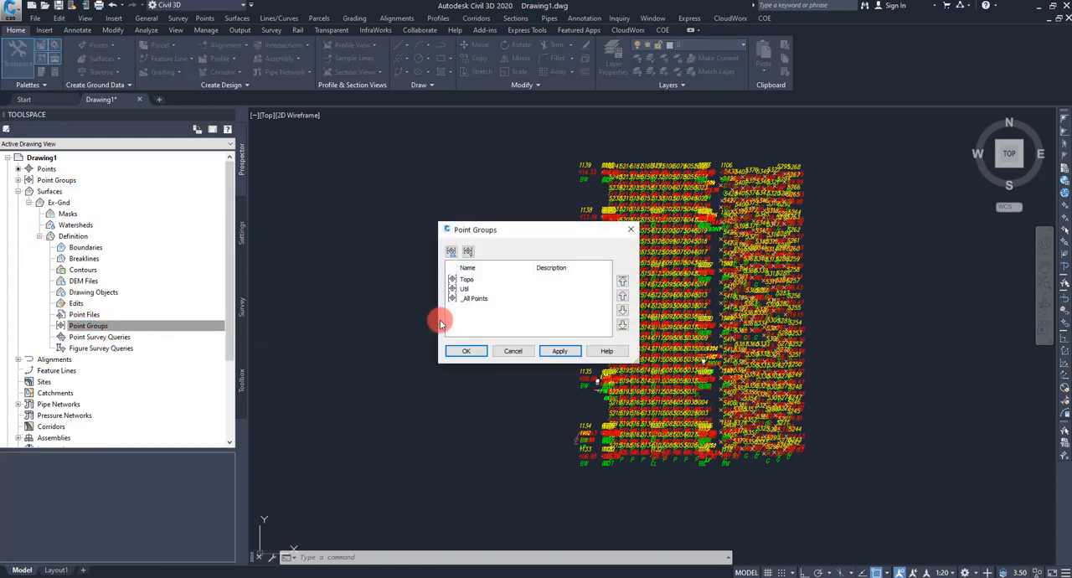
click(471, 283)
click(560, 352)
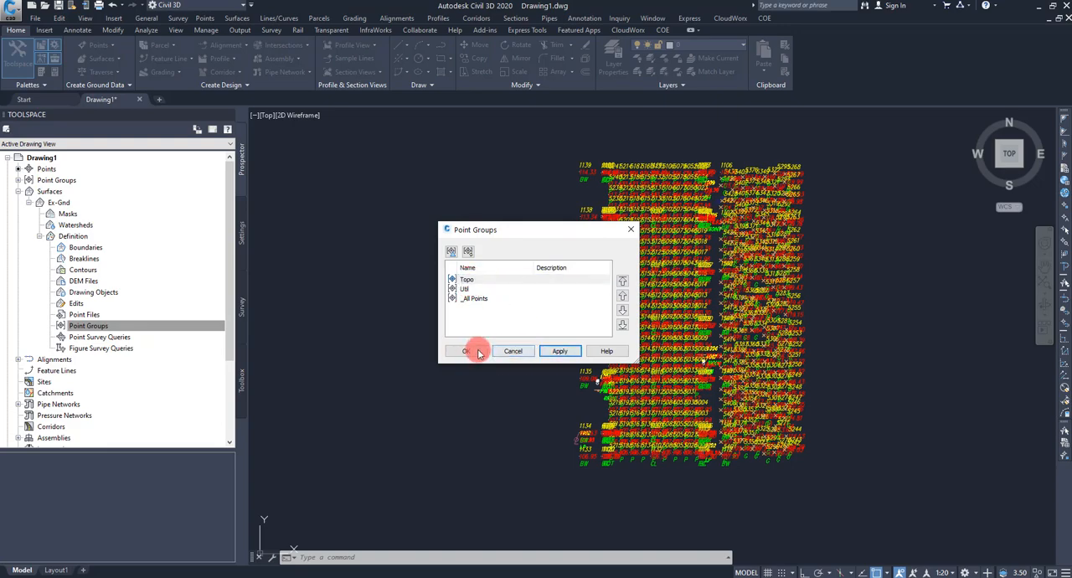
Step: Confirm the Topo point group for the Ex-Gnd surface and turn off all layers in the POINTS filter
click(475, 352)
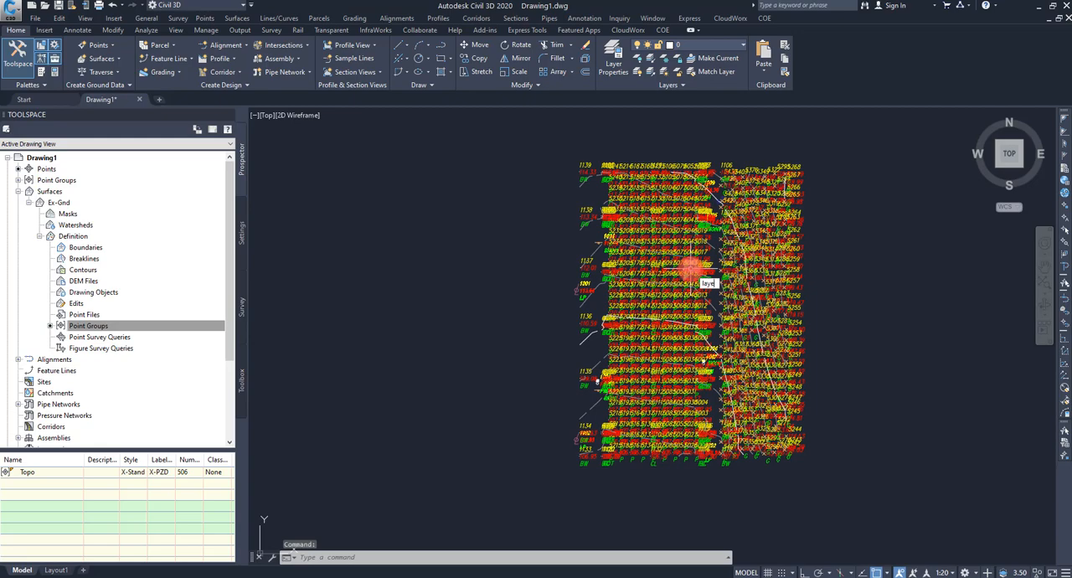
text(layer)
key(Return)
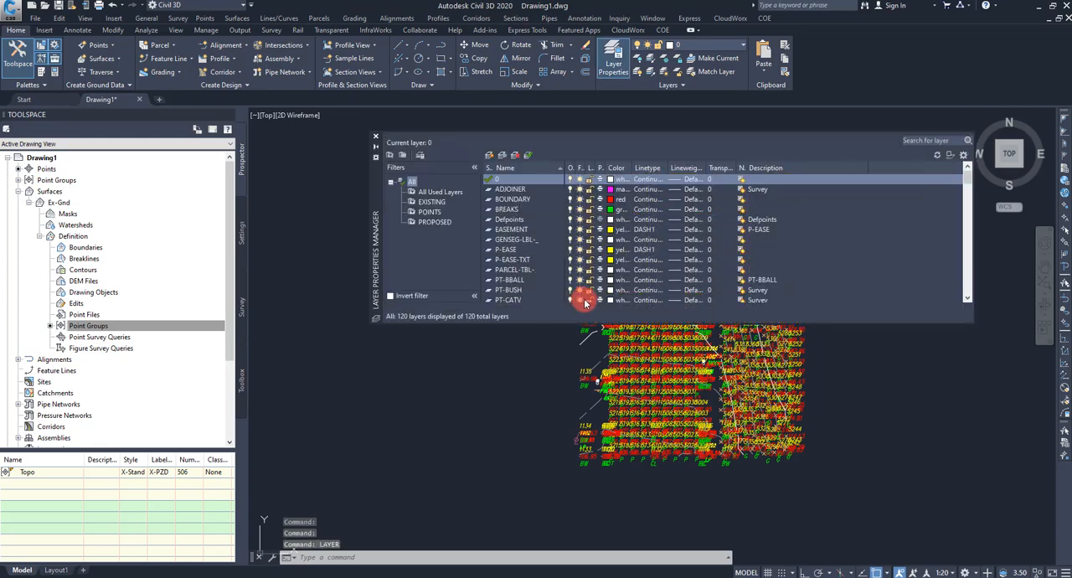
click(429, 212)
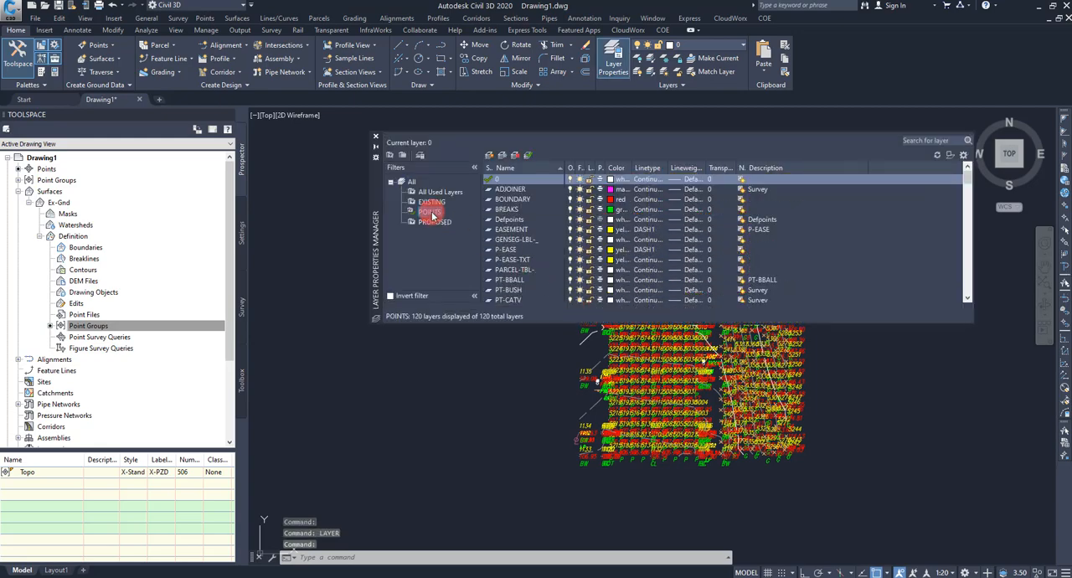
right_click(512, 231)
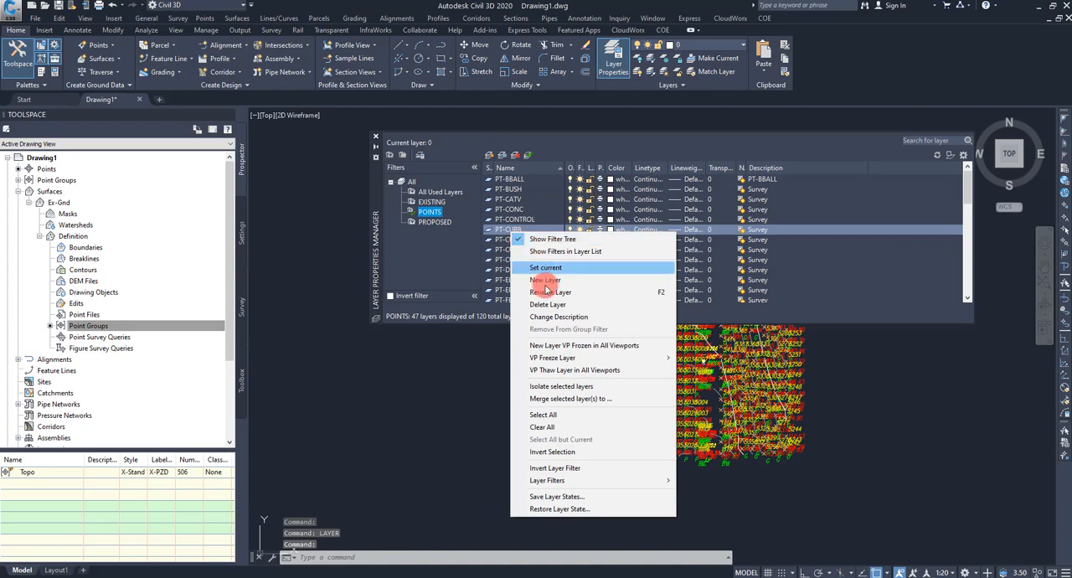
click(551, 416)
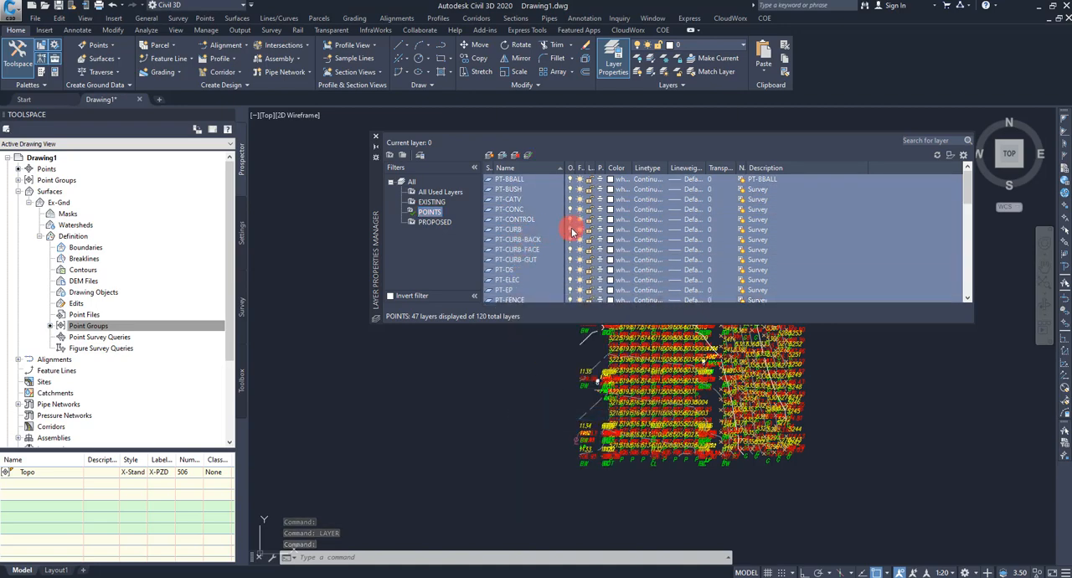
click(571, 229)
click(375, 136)
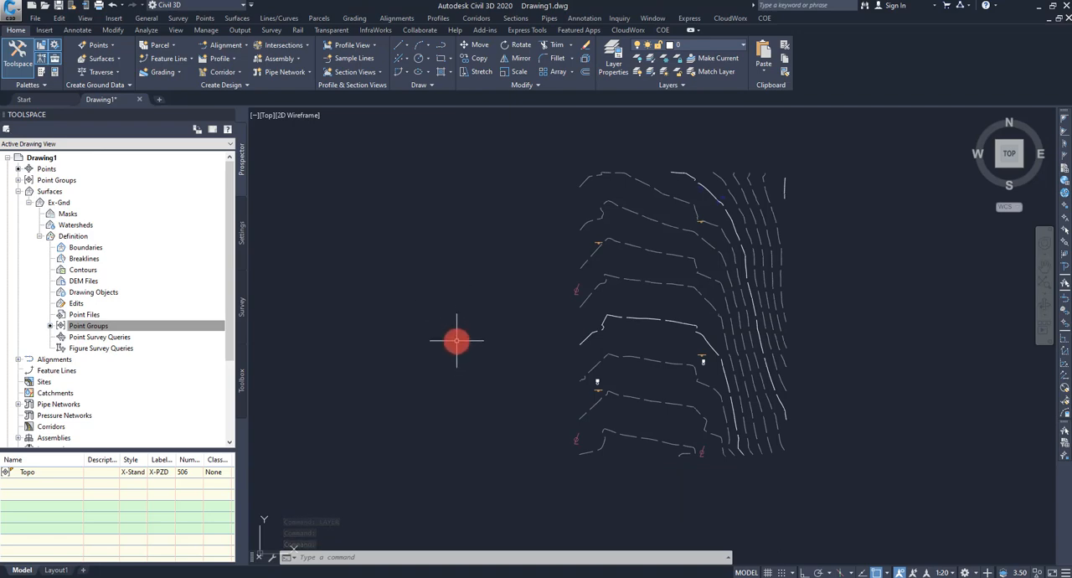
Step: Insert Linework.dxf from the Desktop as a block at insertion point 0,0,0
key(Return)
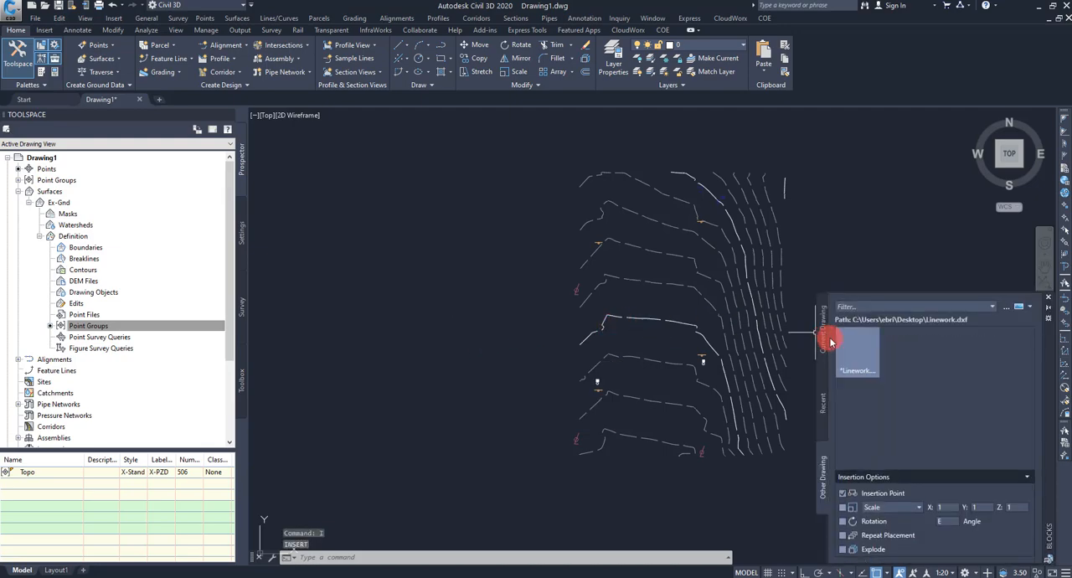
click(1006, 310)
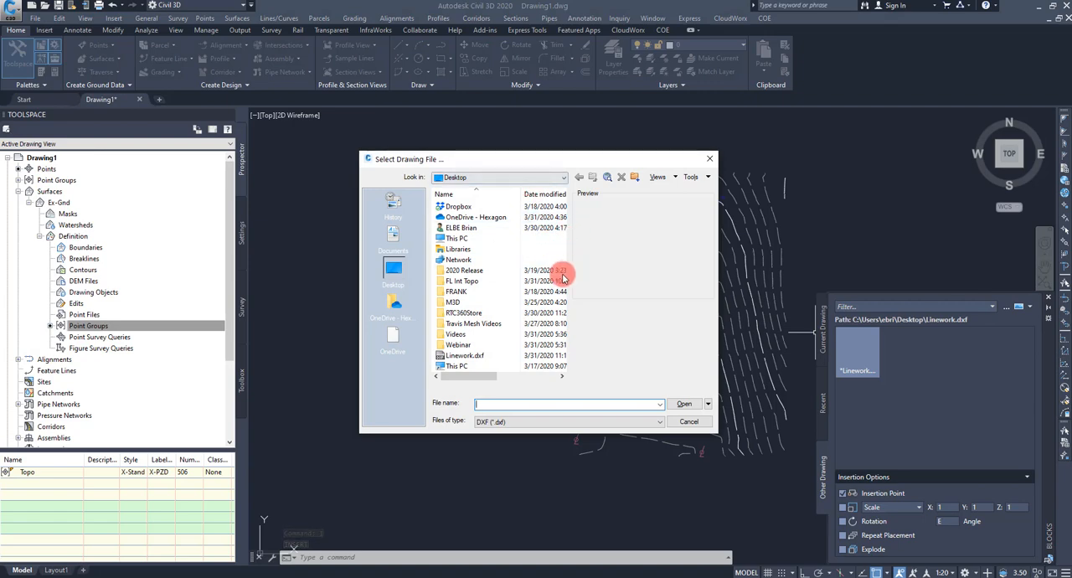
click(457, 356)
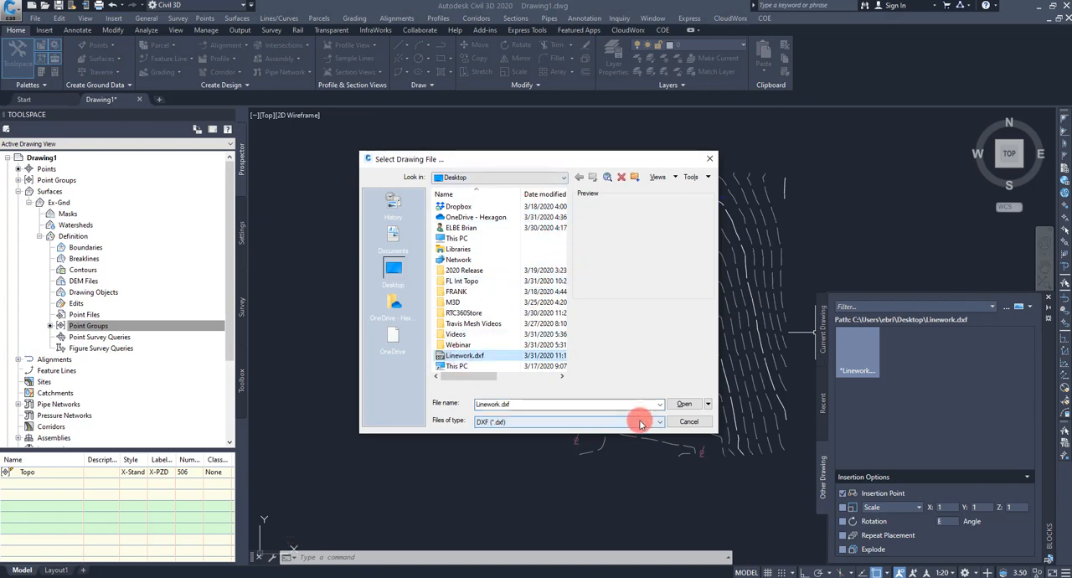
click(684, 403)
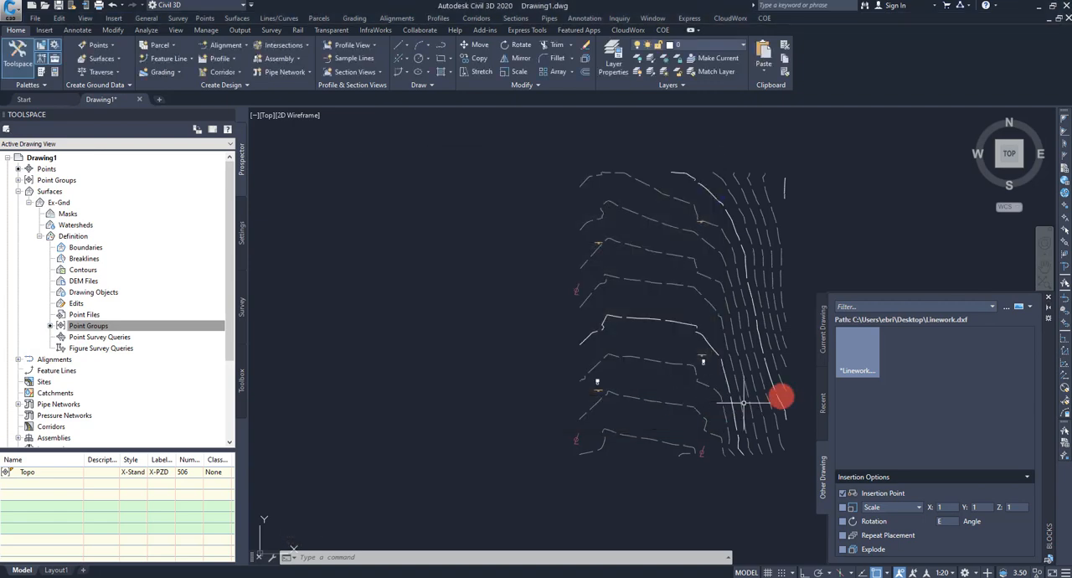
right_click(867, 351)
click(893, 357)
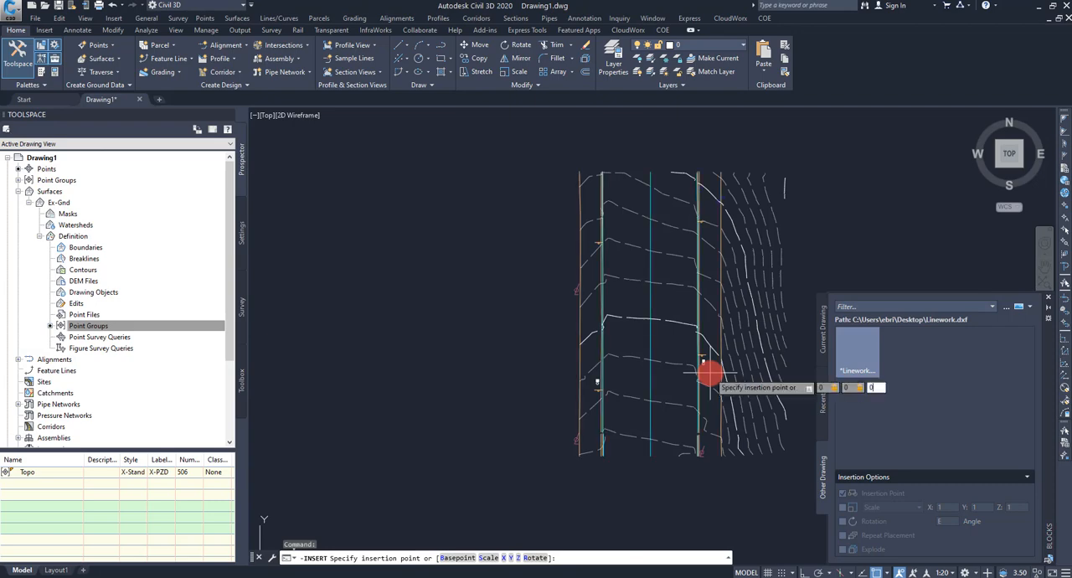
key(Return)
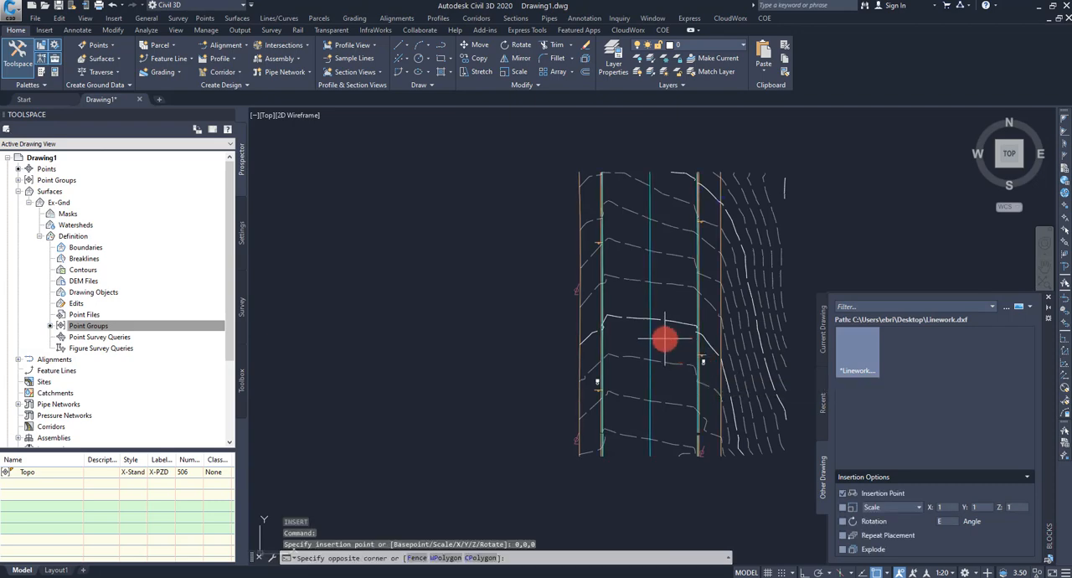
Step: Explode the inserted linework block into separate objects and close the block palette
click(643, 334)
text(x)
key(Return)
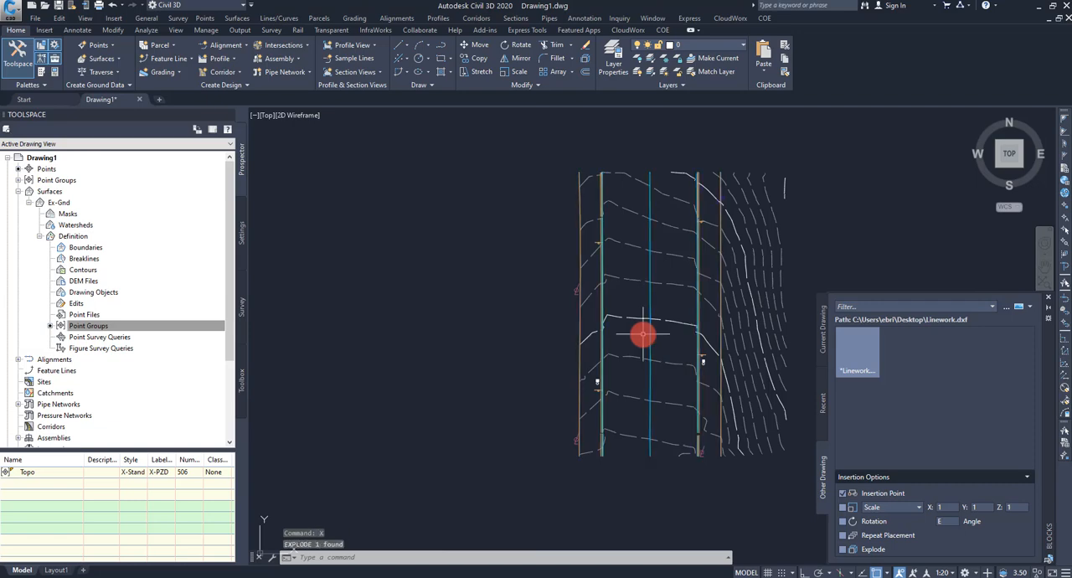
click(1056, 301)
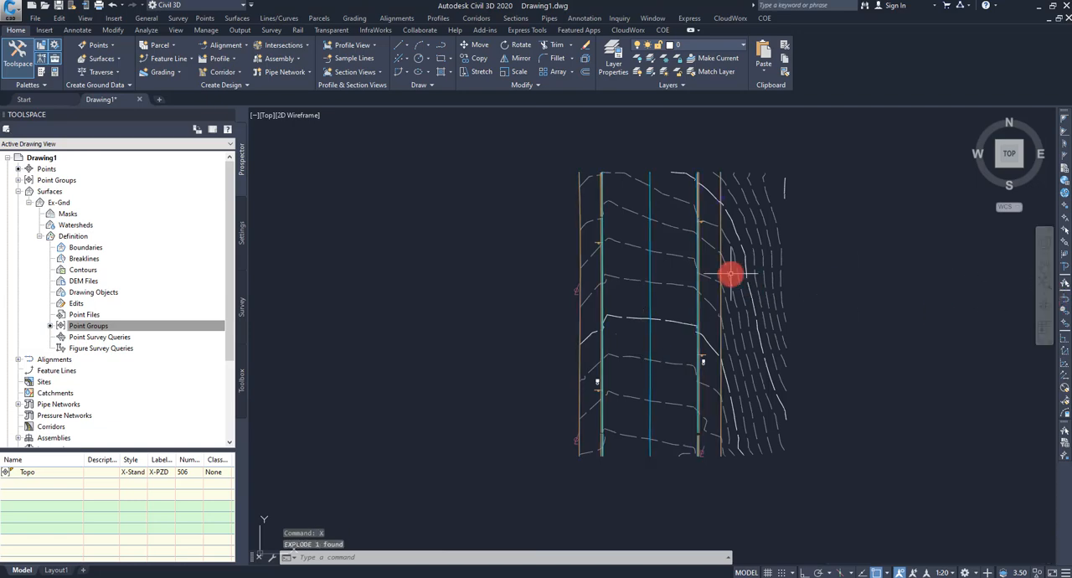
Step: Start a Standard breakline set described as All in the Ex-Gnd surface definition
right_click(81, 261)
click(138, 266)
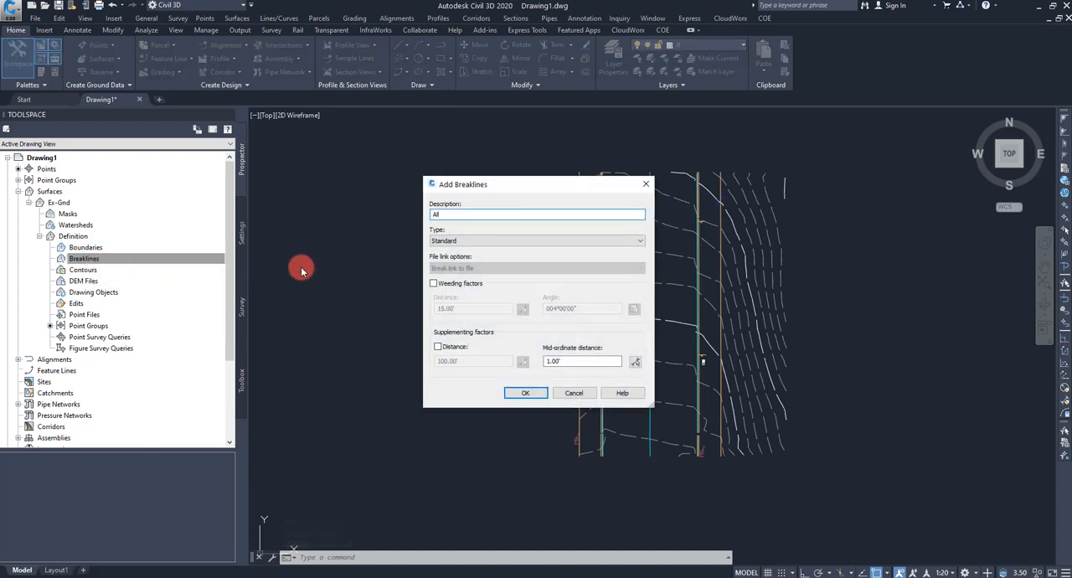
click(525, 392)
Step: Select the outer west line, the centerline, and the northern and middle curb-line segments on both road sides as breaklines
scroll(623, 221, up, 4)
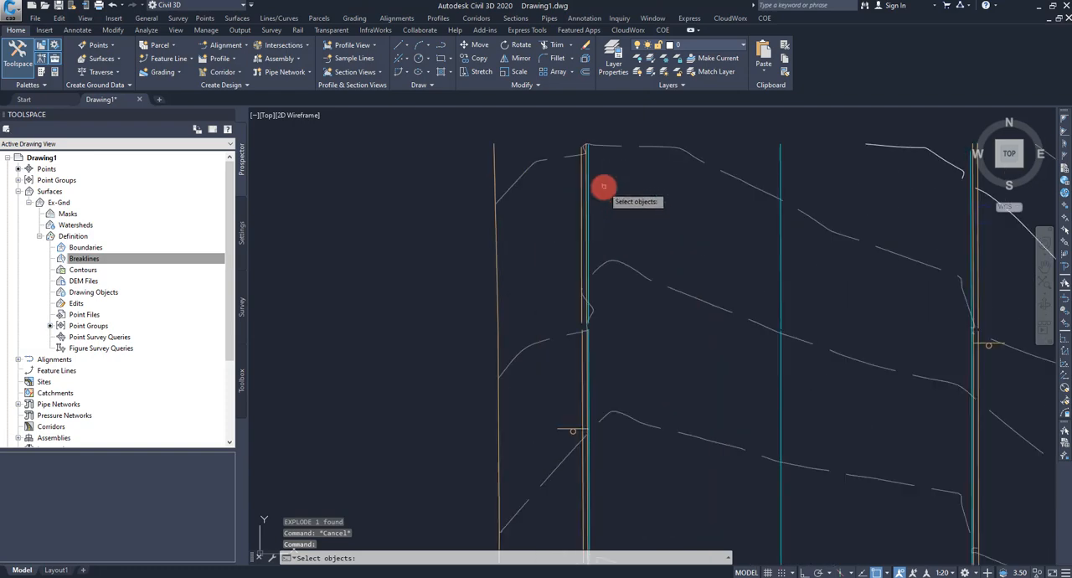
click(617, 215)
click(563, 207)
click(532, 261)
click(466, 246)
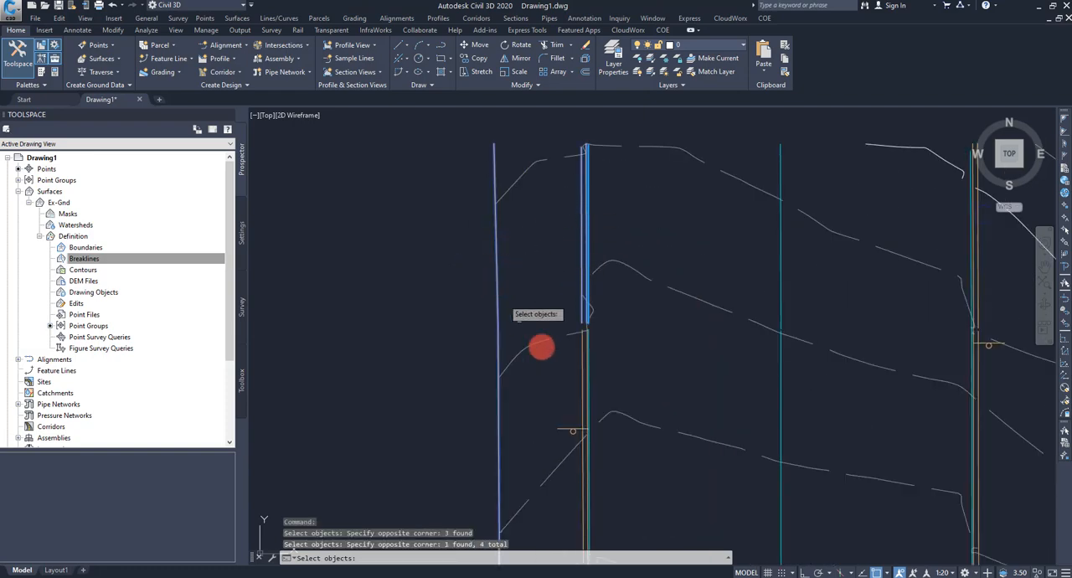
click(615, 365)
click(573, 358)
click(793, 384)
click(763, 379)
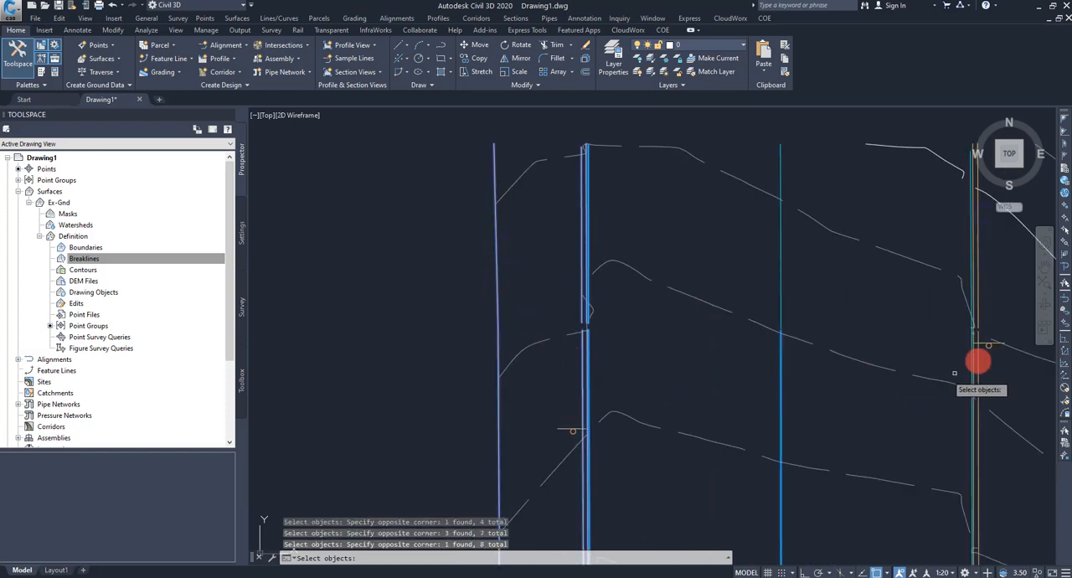
click(990, 247)
click(961, 234)
click(990, 453)
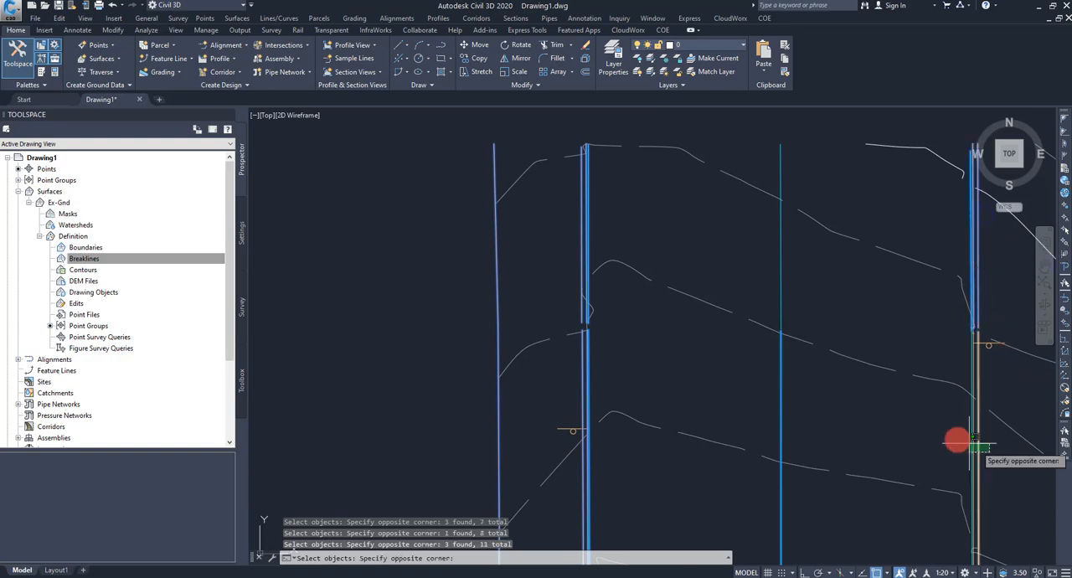
click(963, 441)
Step: Add the southern curb-line segments, the outer east line and the remaining centerline pieces to the selection and finish the breakline set
middle_drag(808, 509, 767, 266)
middle_drag(757, 356, 722, 92)
middle_drag(754, 297, 731, 118)
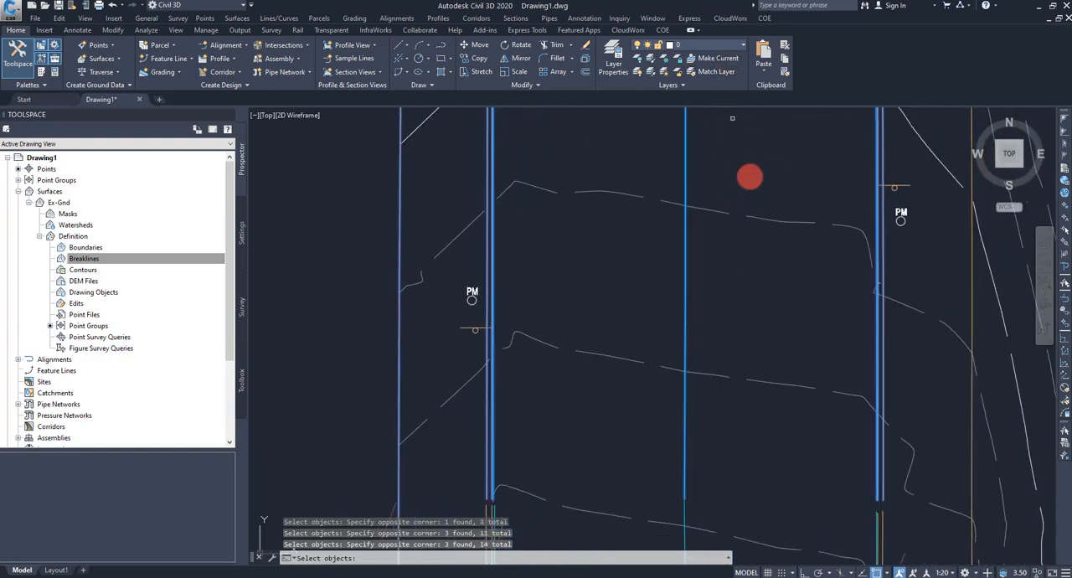
middle_drag(778, 464, 750, 226)
click(872, 289)
click(830, 293)
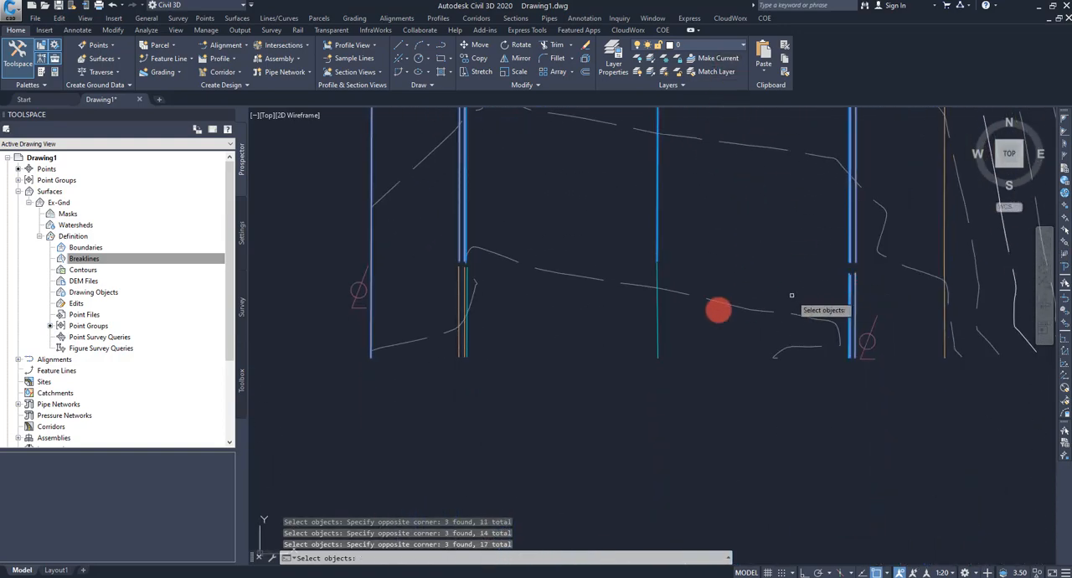
click(490, 341)
click(453, 353)
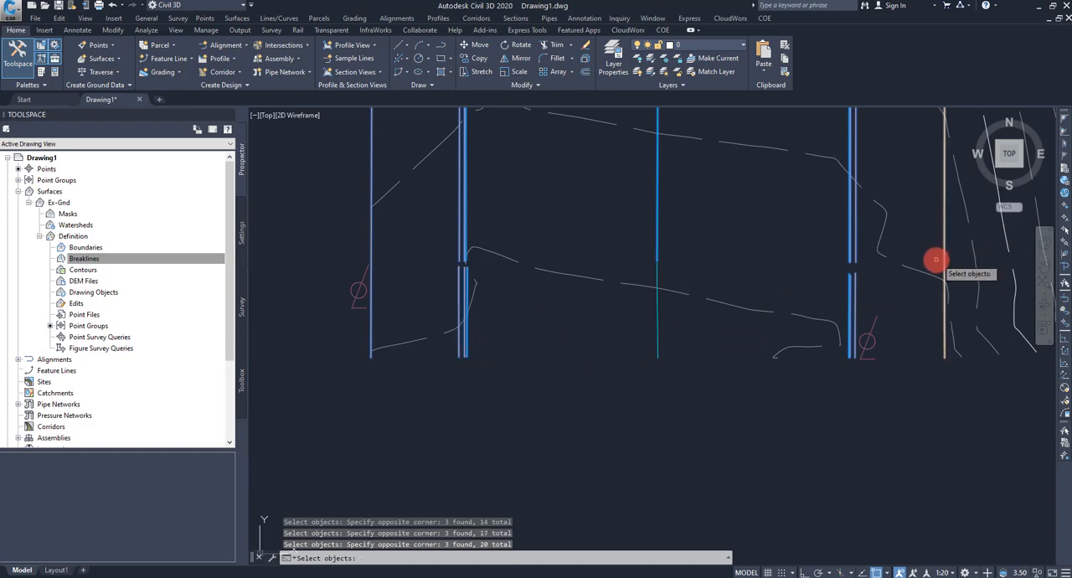
click(943, 257)
scroll(751, 270, down, 6)
middle_drag(735, 216, 701, 353)
click(700, 447)
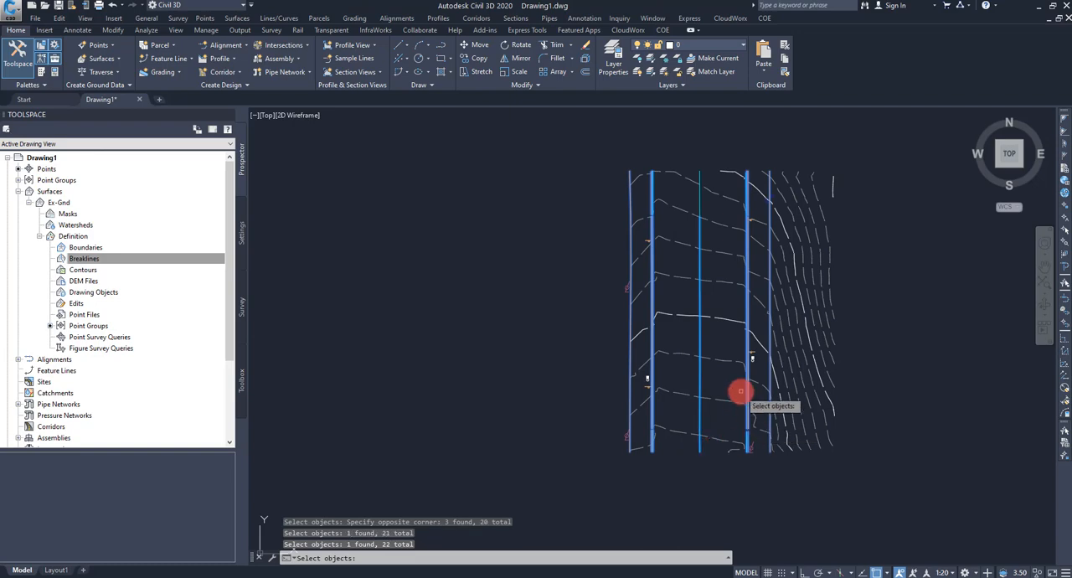
click(700, 174)
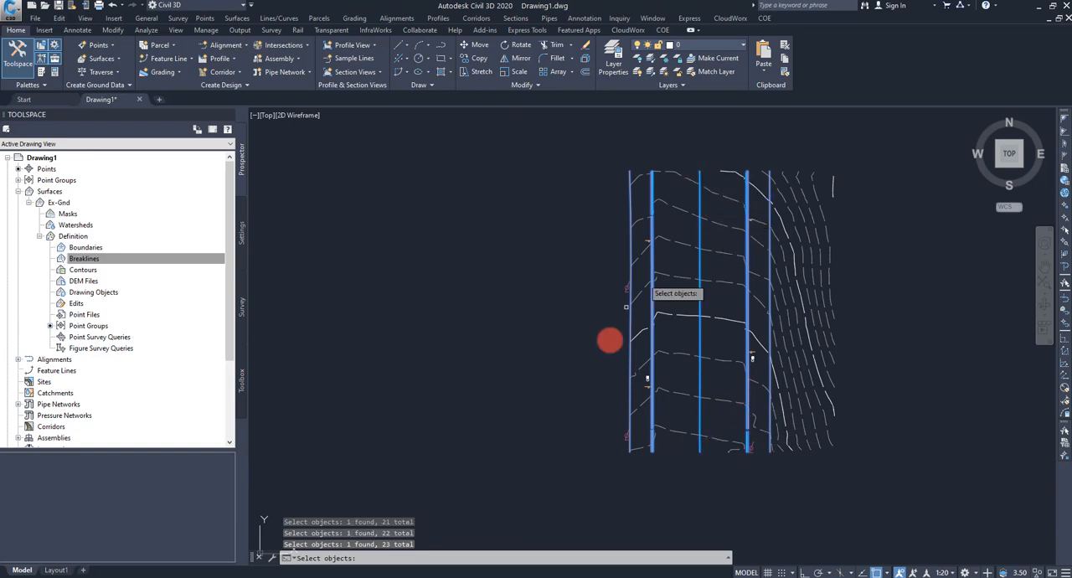
right_click(540, 313)
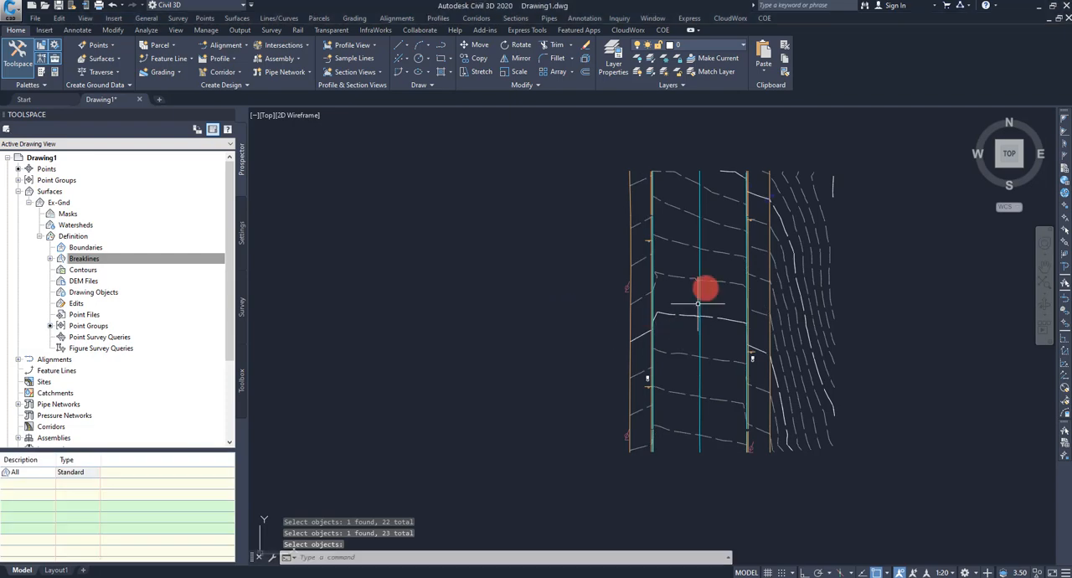
middle_drag(715, 273, 670, 291)
scroll(669, 291, up, 3)
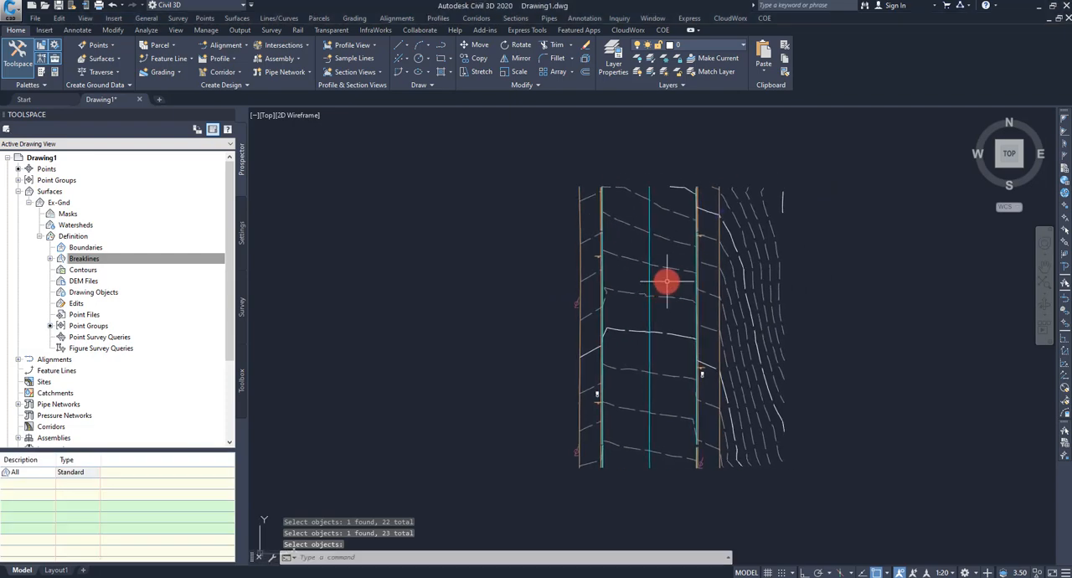